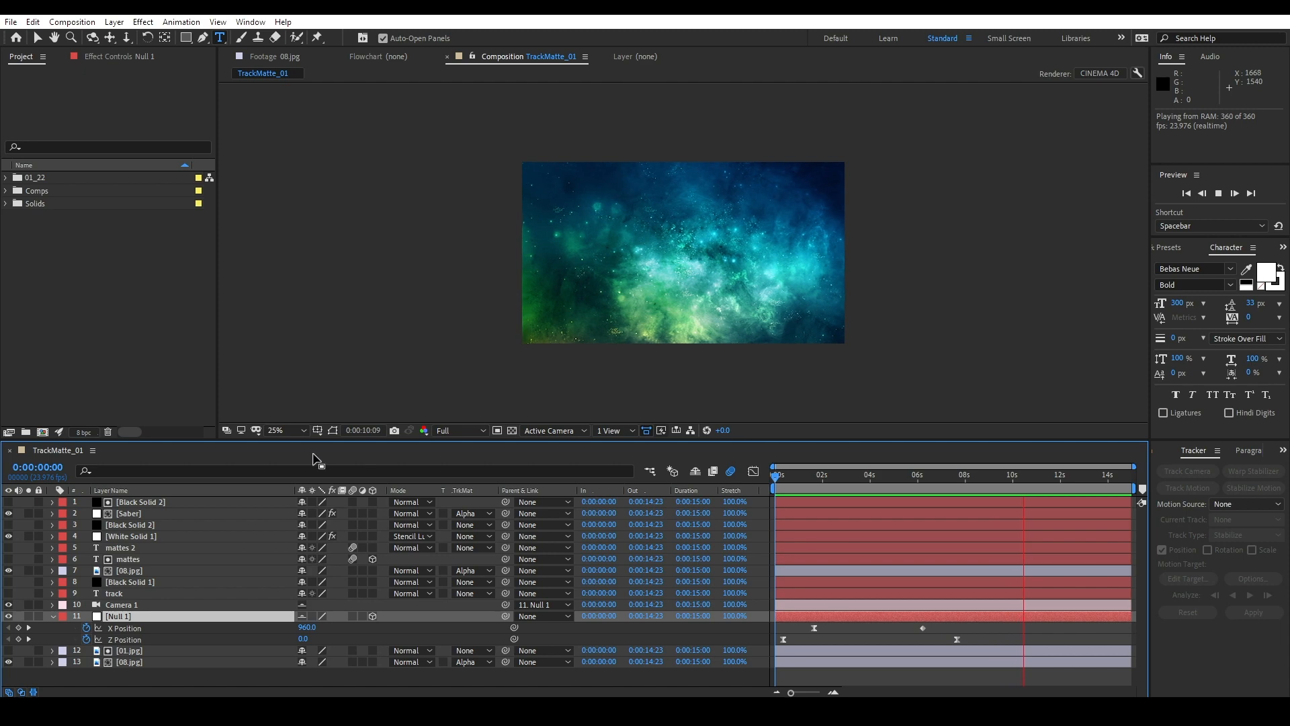
# Create a new composition named TrackMatte_Explore with the existing 1920 x 1080, 23.976 fps, 15-second settings
pyautogui.rightClick(136, 314)
pyautogui.click(214, 321)
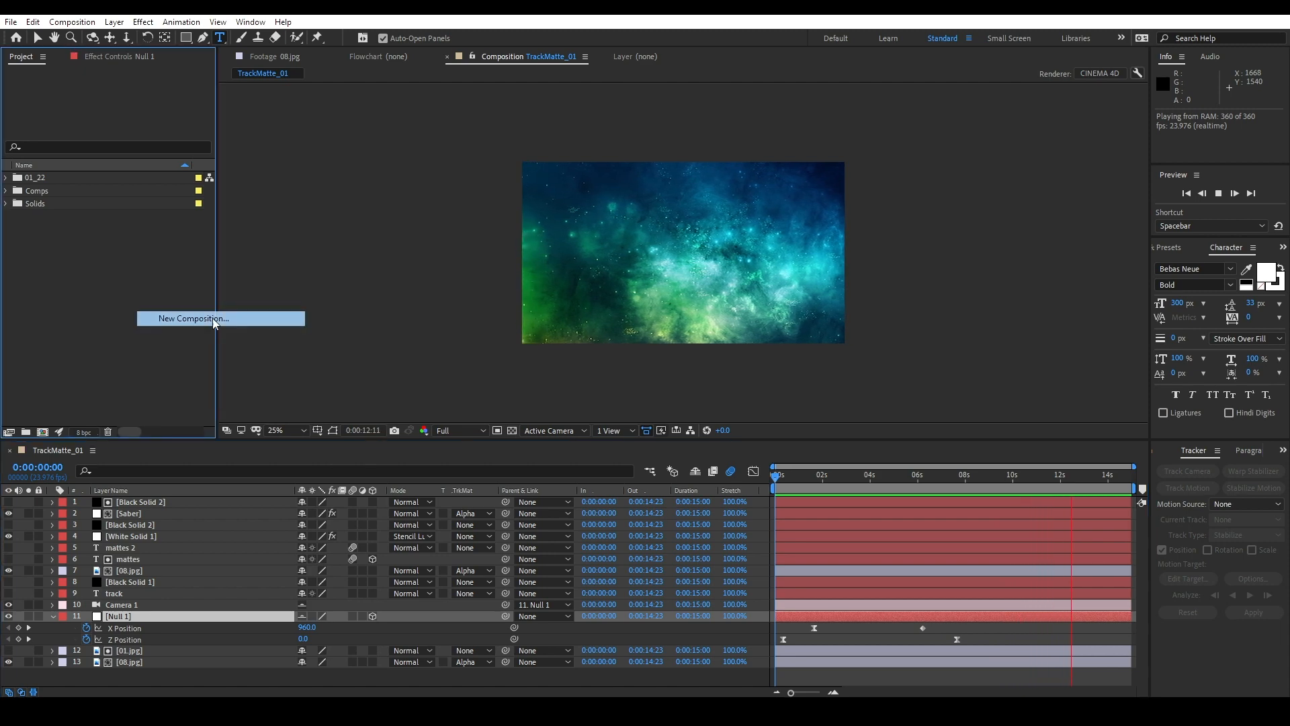
pyautogui.write('TrackMatte_Explore')
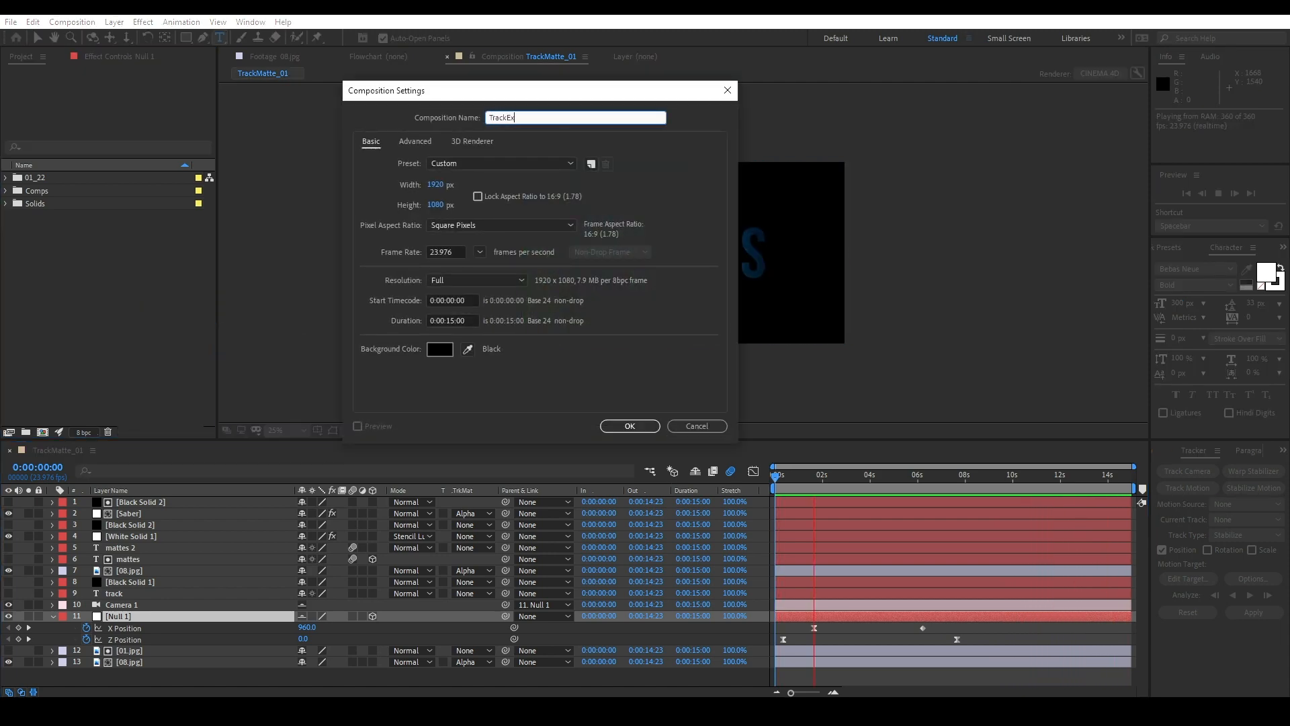
pyautogui.press('Return')
# Add a text layer to the new composition that reads "text"
pyautogui.rightClick(172, 515)
pyautogui.moveTo(264, 514)
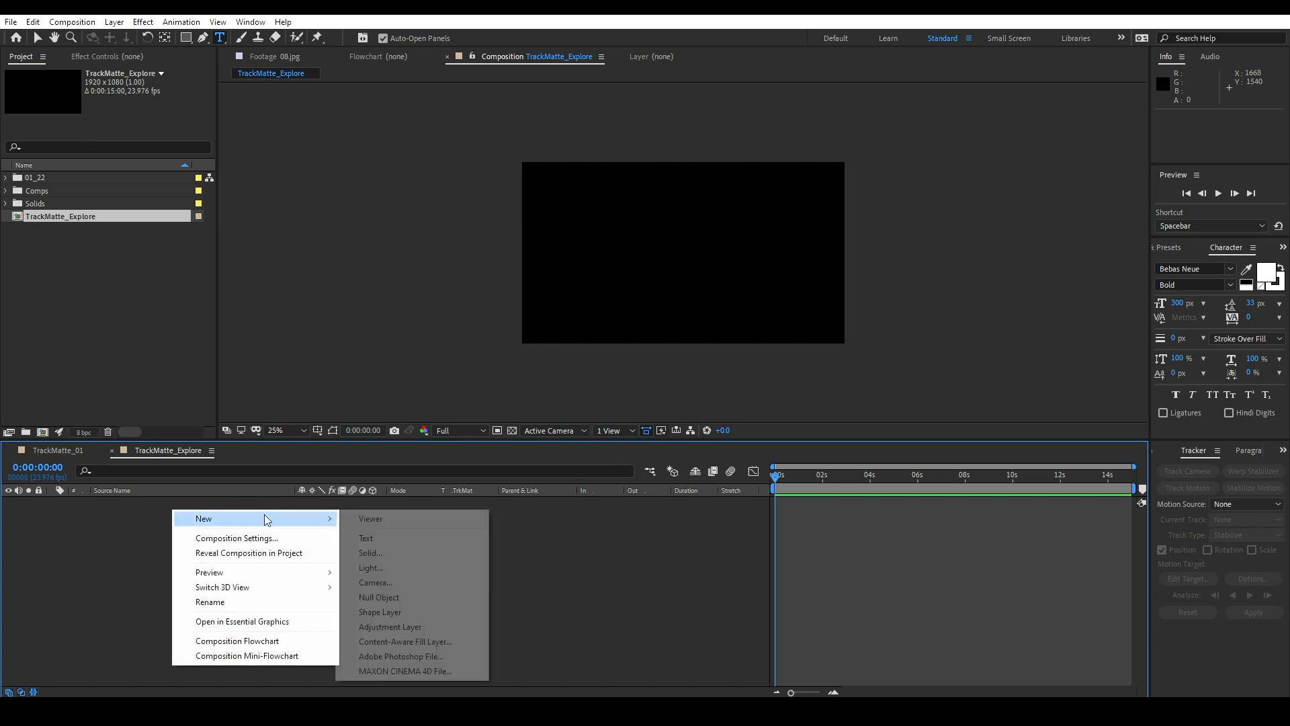
pyautogui.click(406, 531)
pyautogui.write('text')
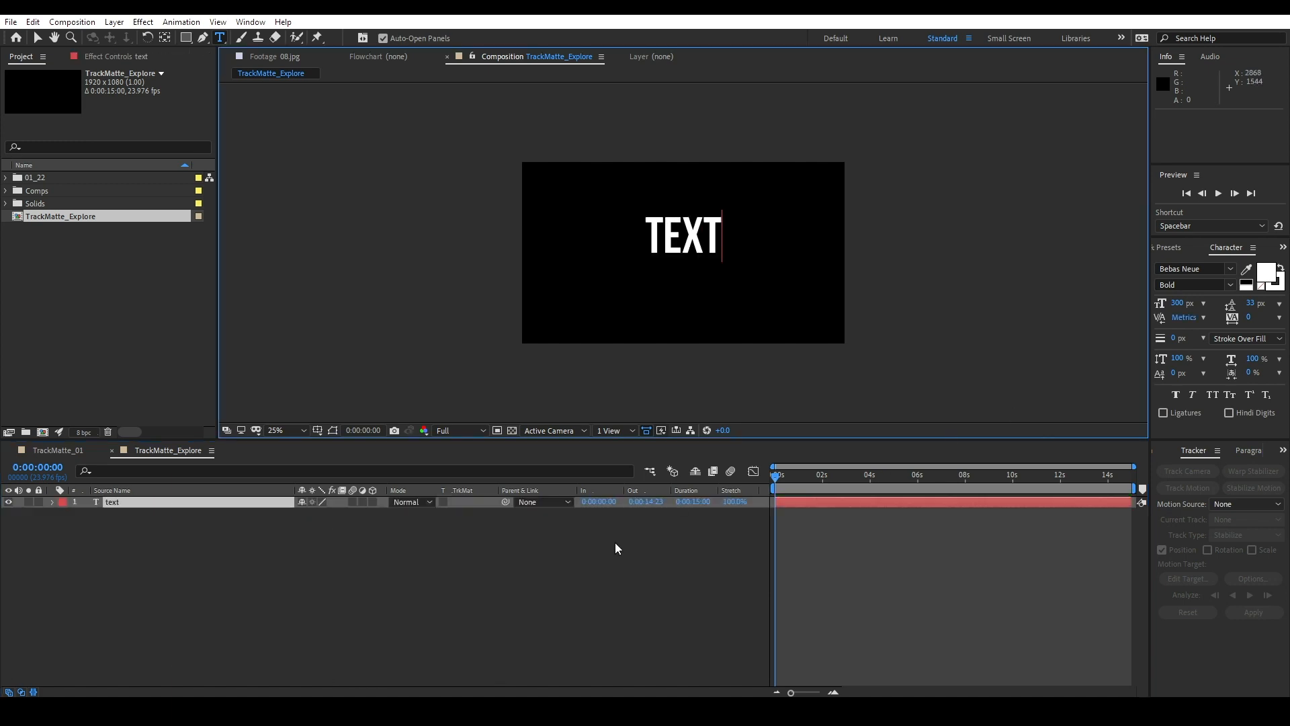
pyautogui.click(615, 543)
# Centre the text layer within the composition using the Align options
pyautogui.click(1282, 450)
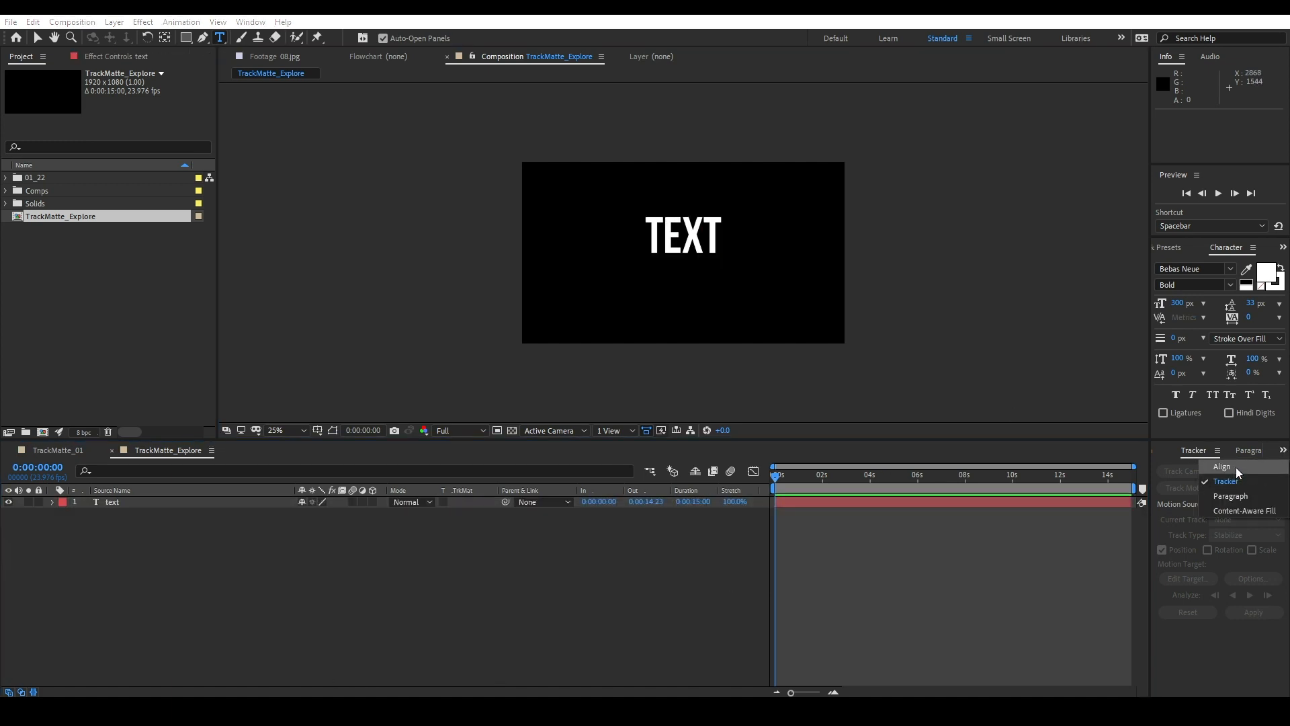
pyautogui.click(1223, 534)
pyautogui.click(254, 506)
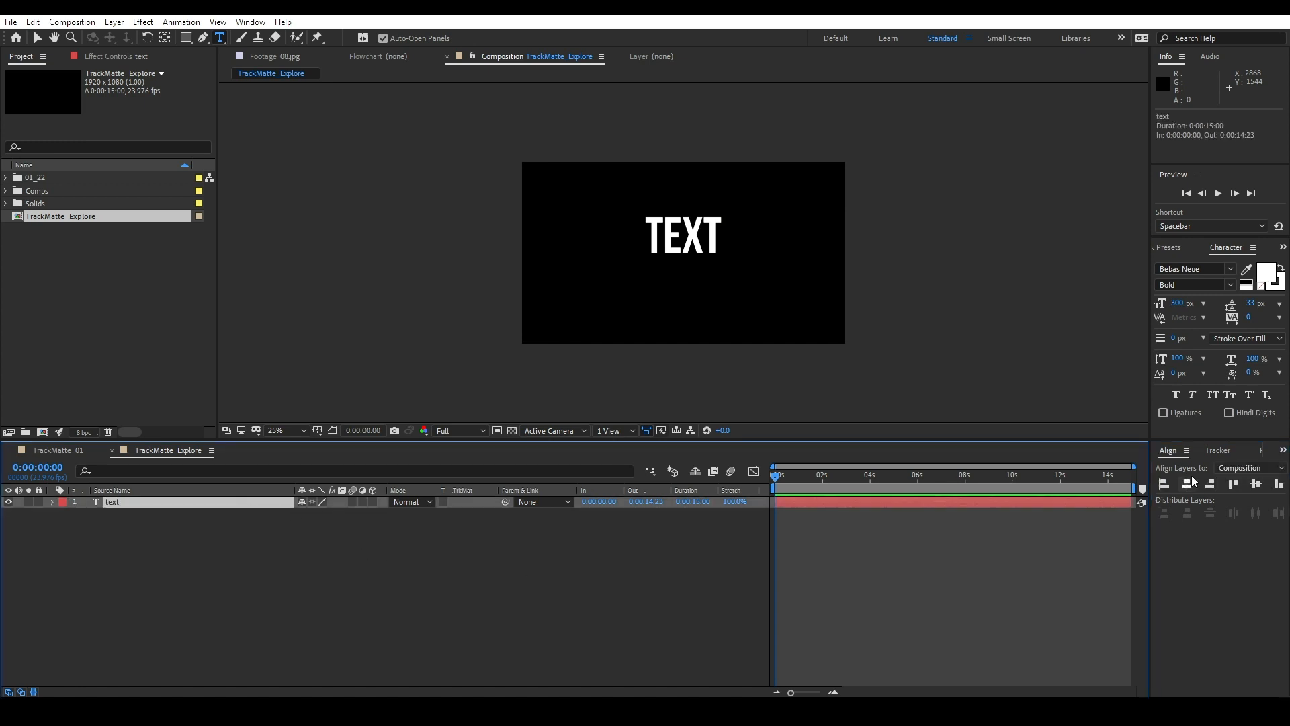
pyautogui.click(1256, 484)
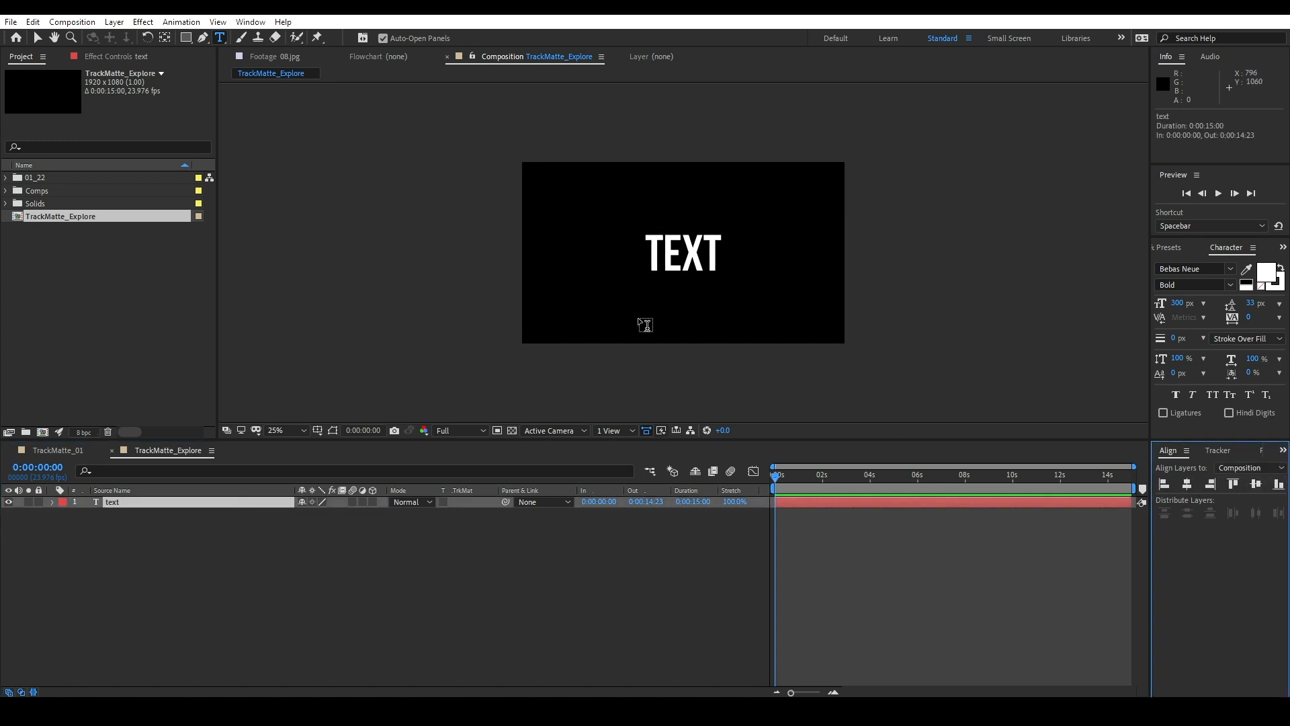
pyautogui.click(271, 580)
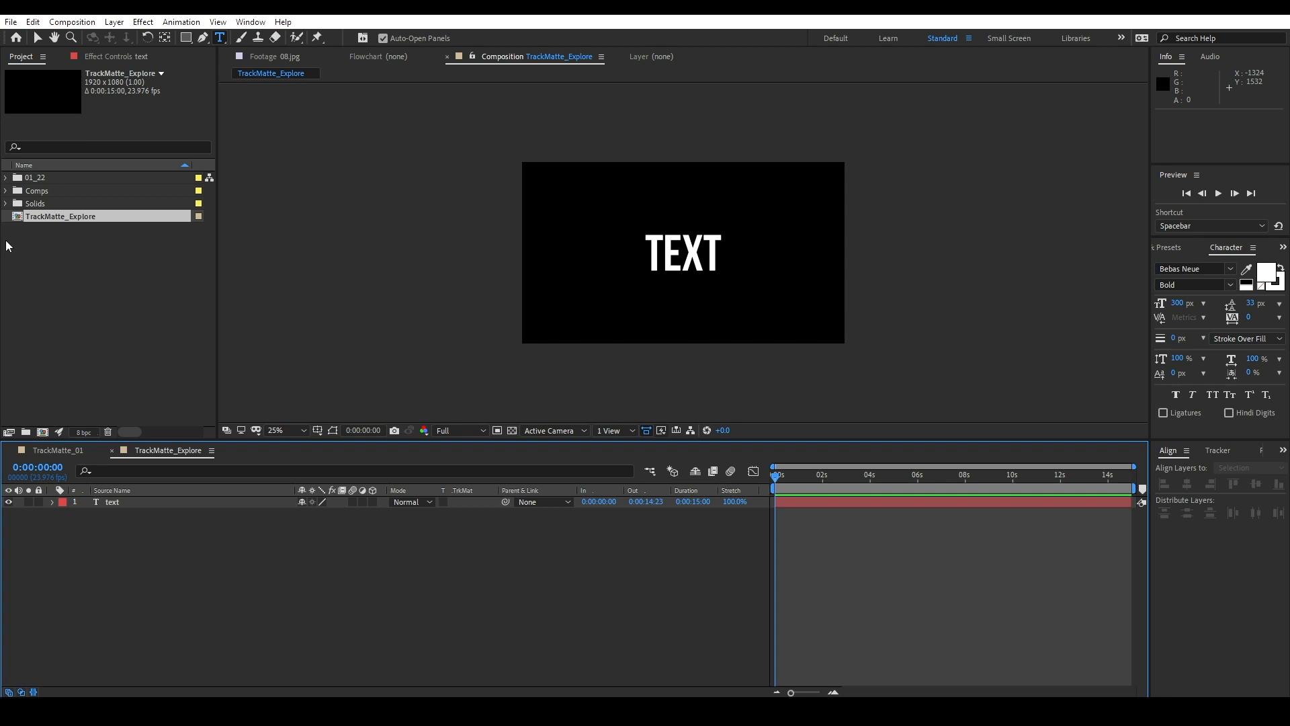
# Add the image 02.jpg from the 01_22 folder to the composition, beneath the text layer
pyautogui.click(6, 178)
pyautogui.doubleClick(42, 204)
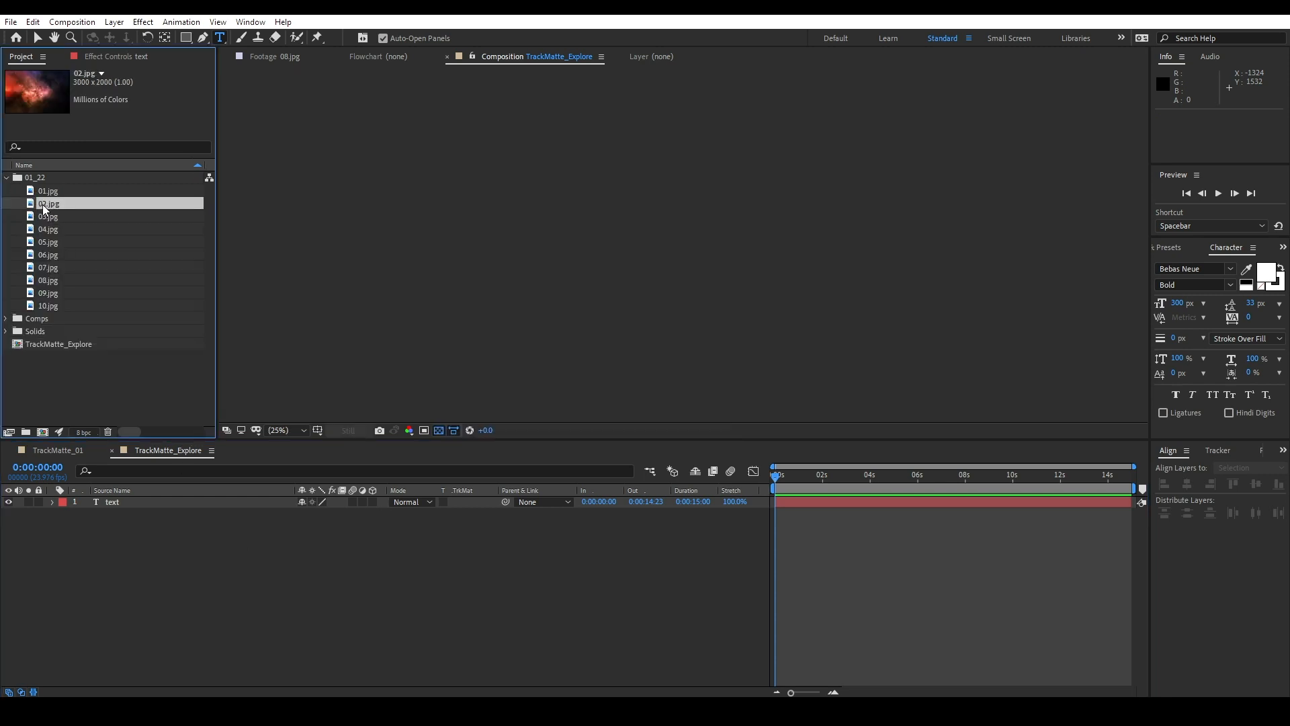
pyautogui.moveTo(68, 210); pyautogui.dragTo(8, 521)
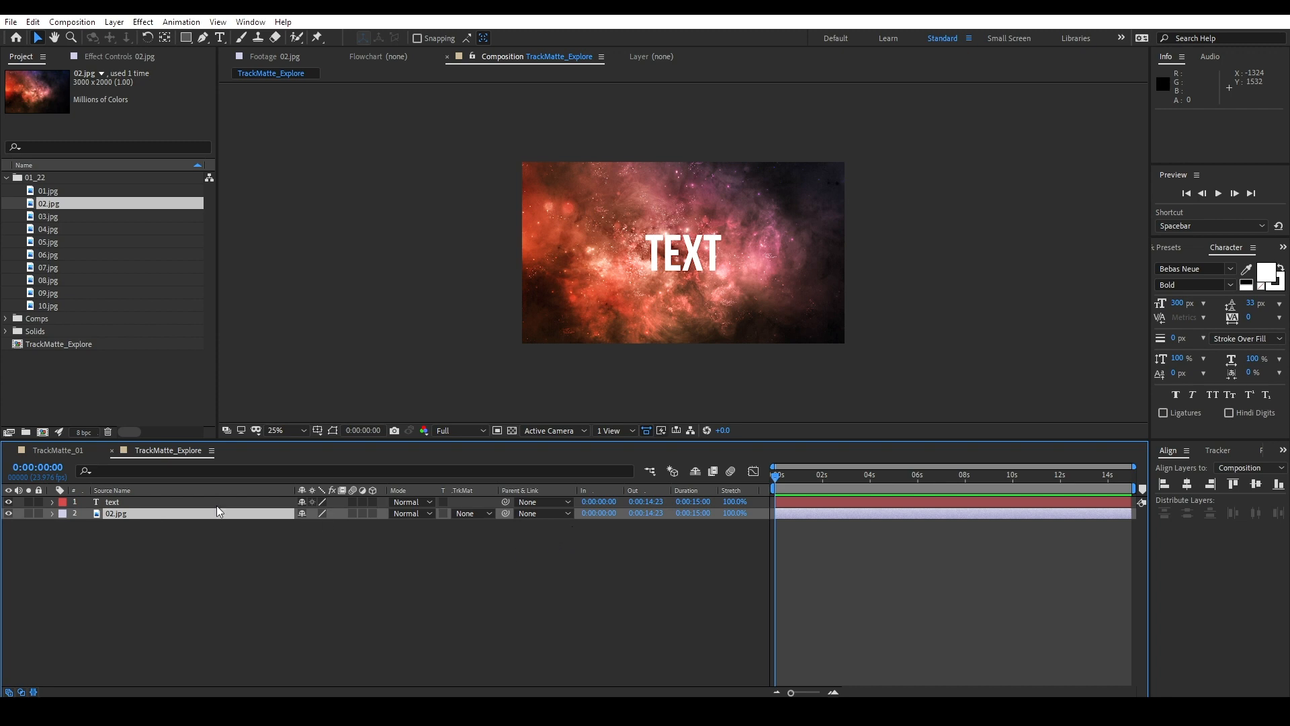
pyautogui.click(152, 536)
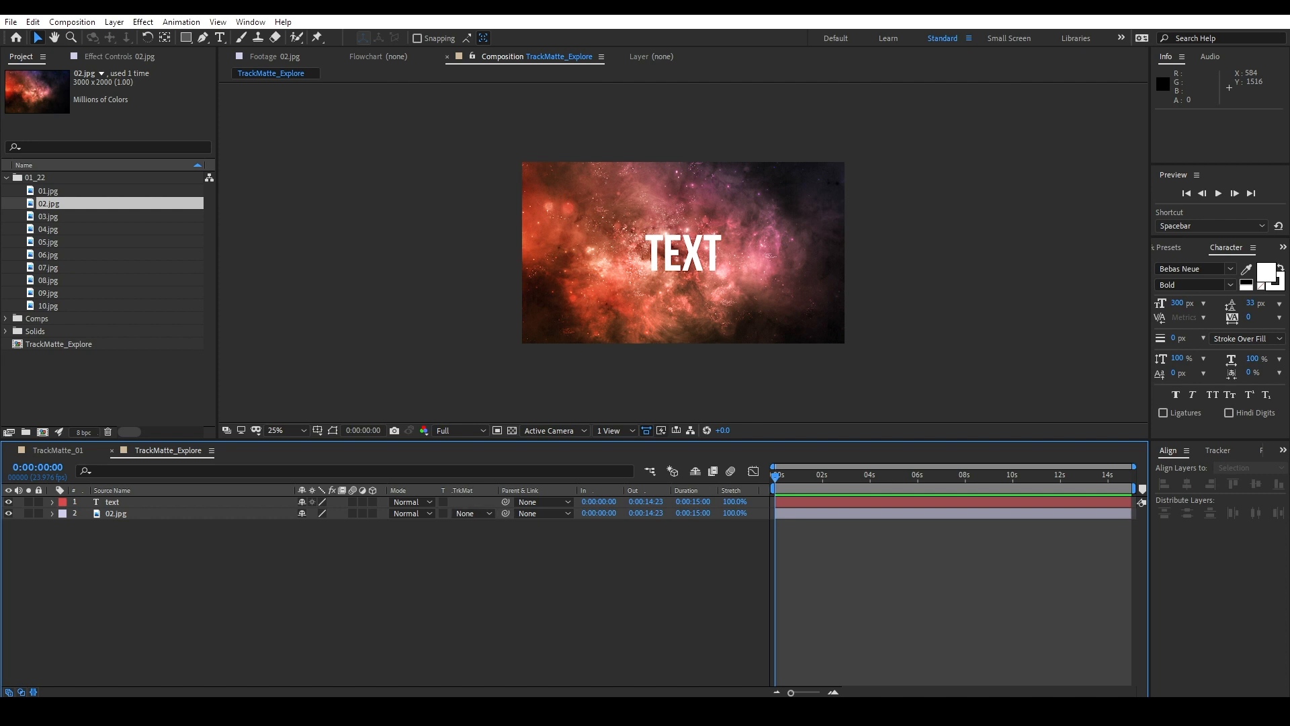
# Reduce the timeline columns to the transfer controls and set the 02.jpg layer's track matte to Alpha Matte "text"
pyautogui.click(22, 692)
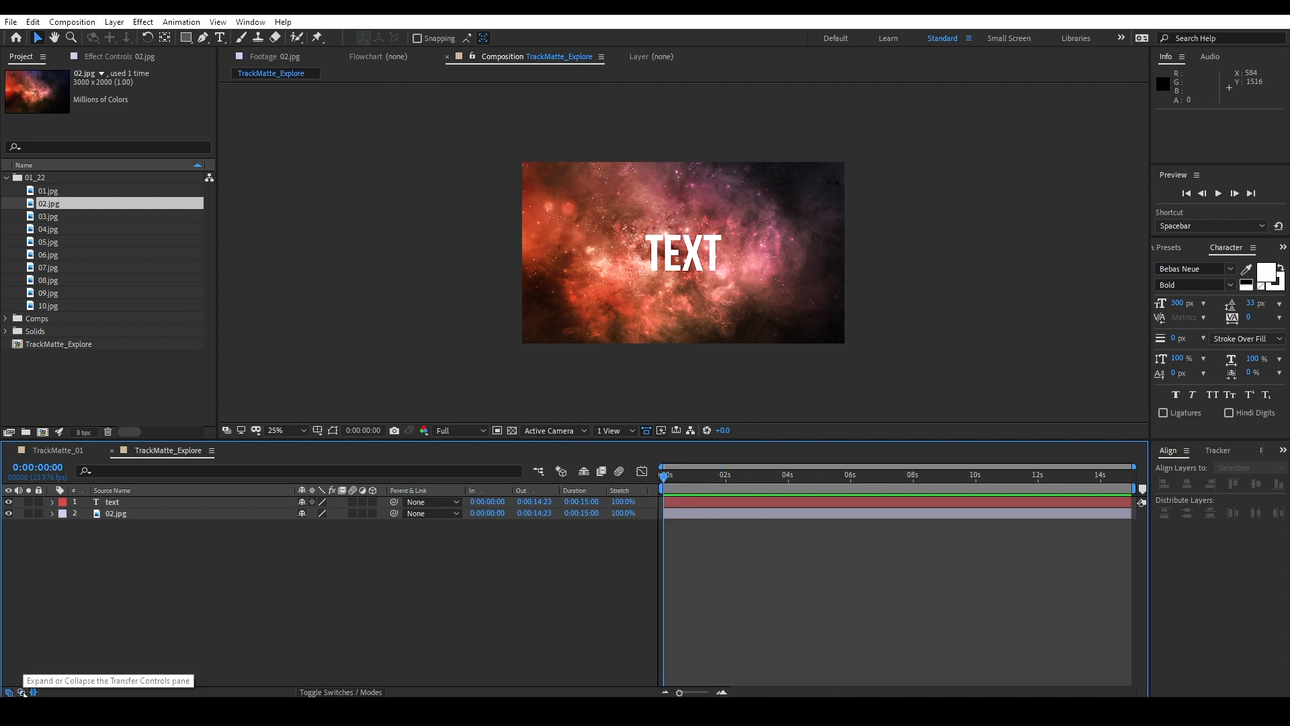
pyautogui.click(21, 692)
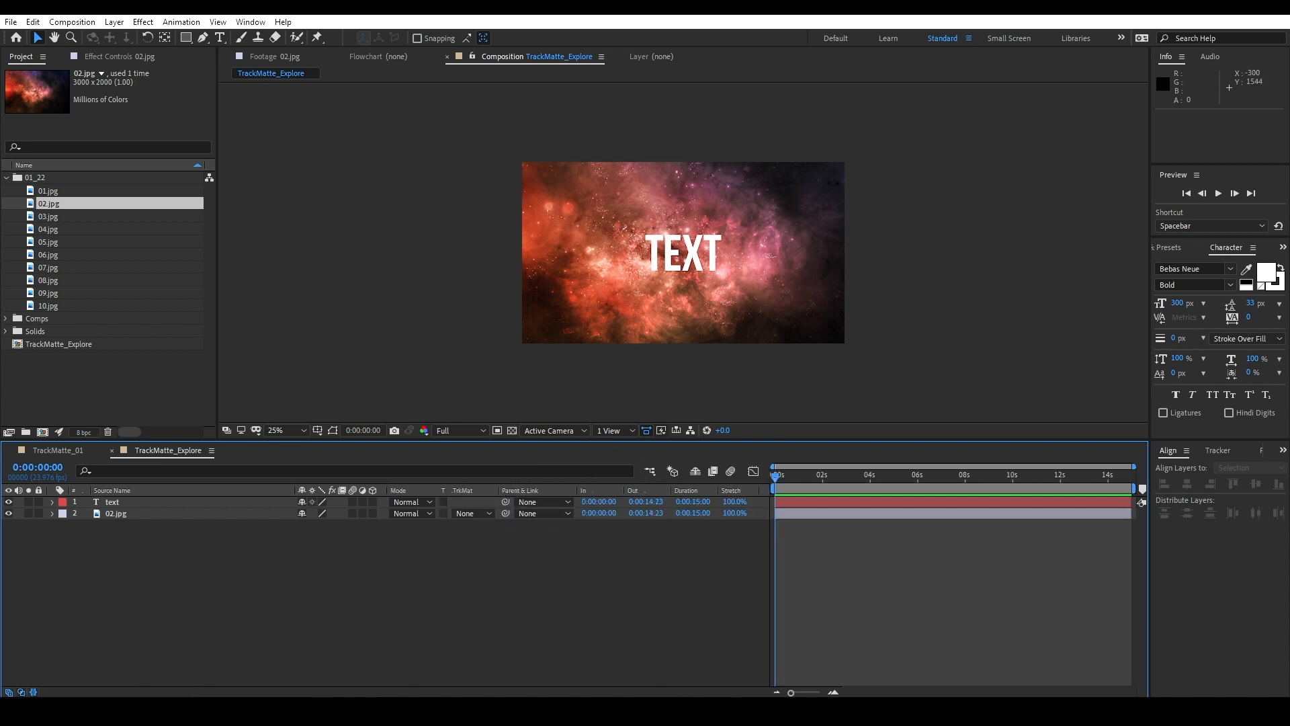
pyautogui.click(33, 692)
pyautogui.click(9, 692)
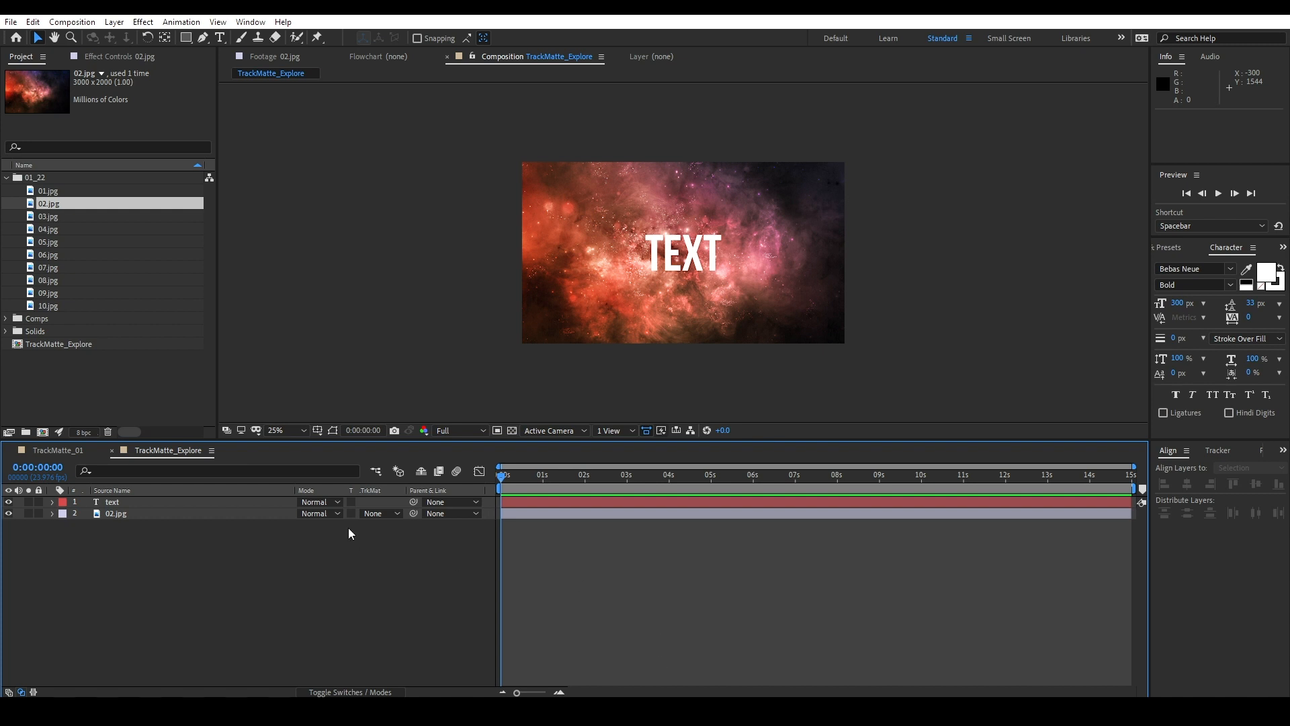
pyautogui.click(371, 514)
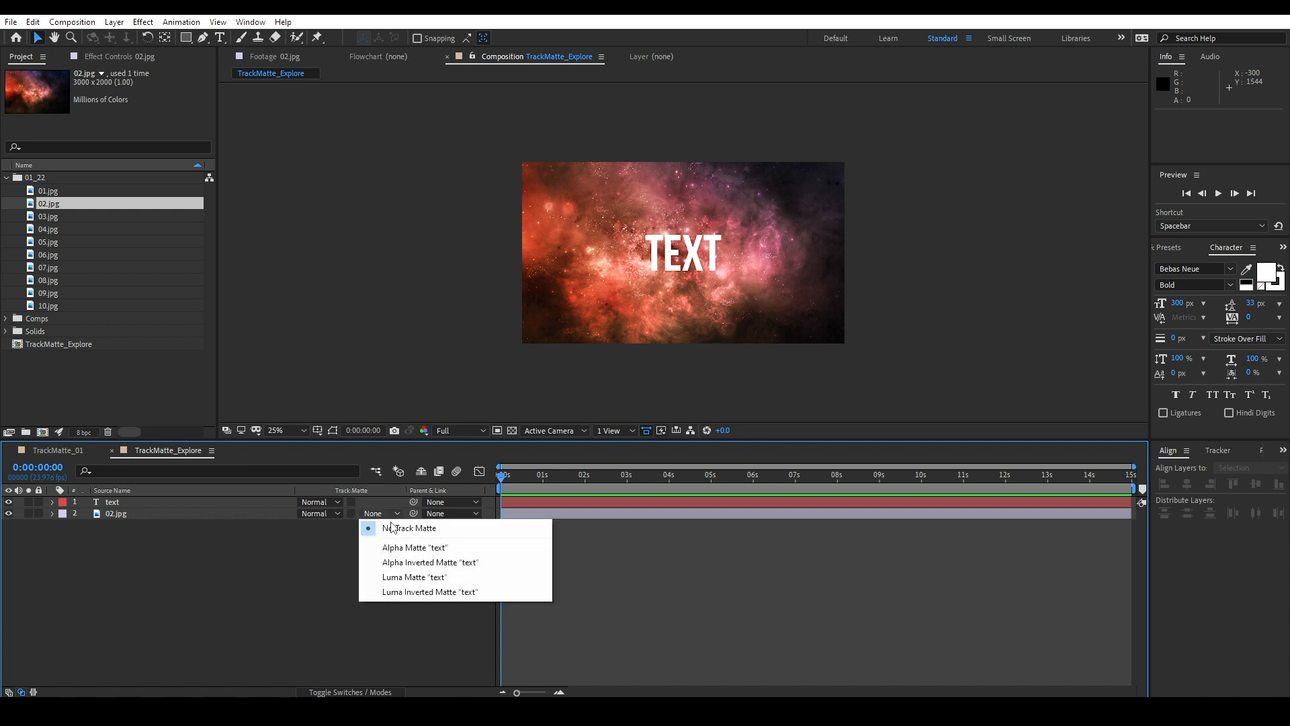
pyautogui.click(429, 550)
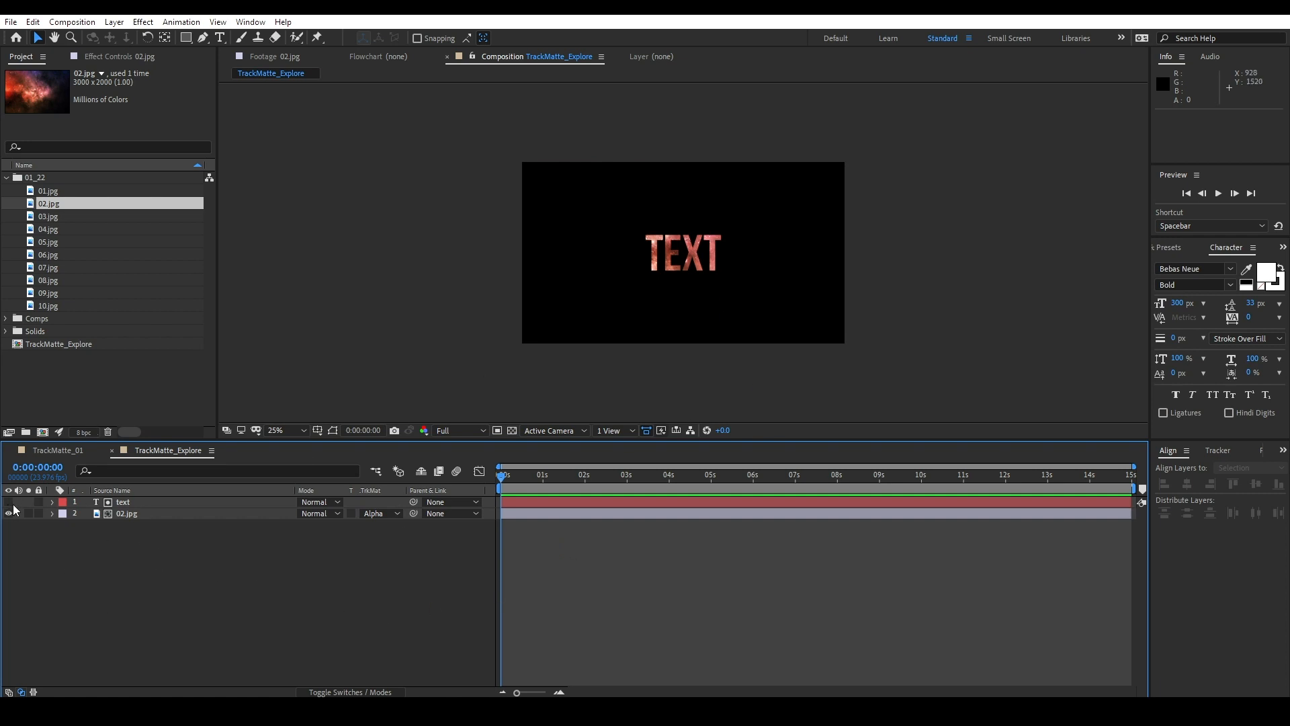
# Try shifting the text layer horizontally to X positions of about 390 and 1060, and reset its Position
pyautogui.click(143, 501)
pyautogui.press('p')
pyautogui.moveTo(303, 516); pyautogui.dragTo(2, 590)
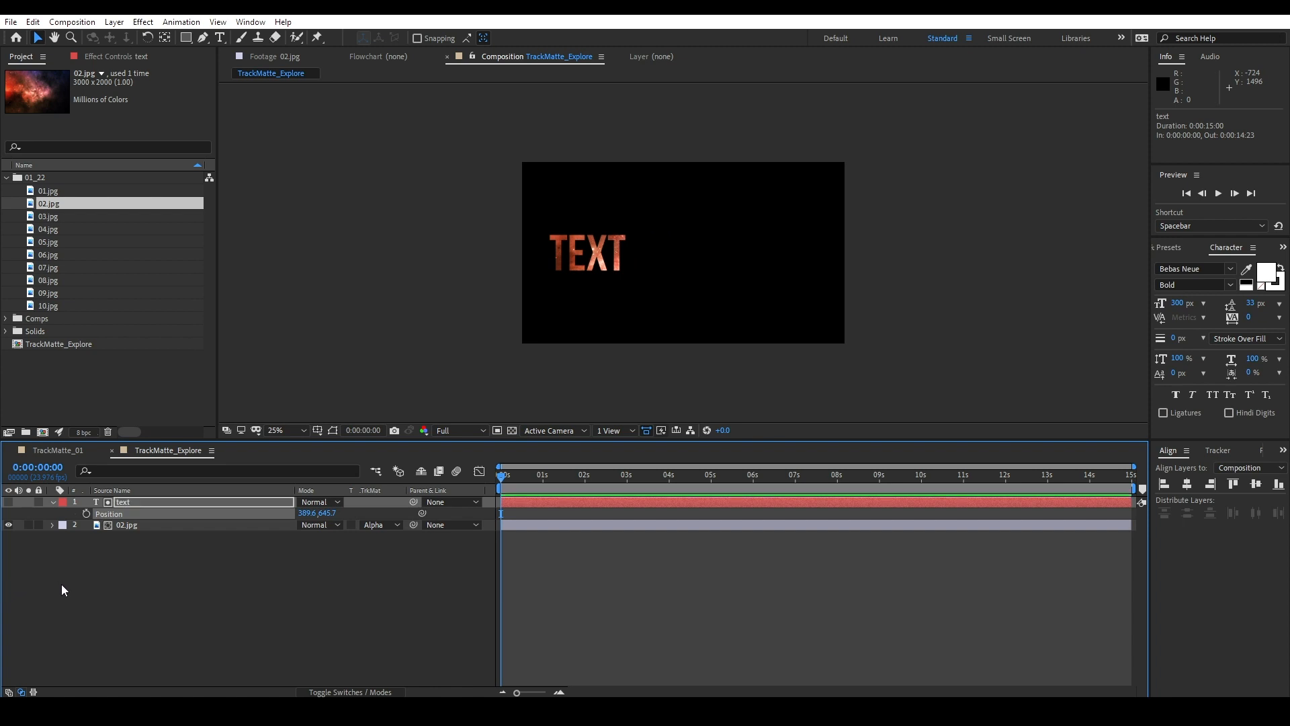
pyautogui.click(142, 502)
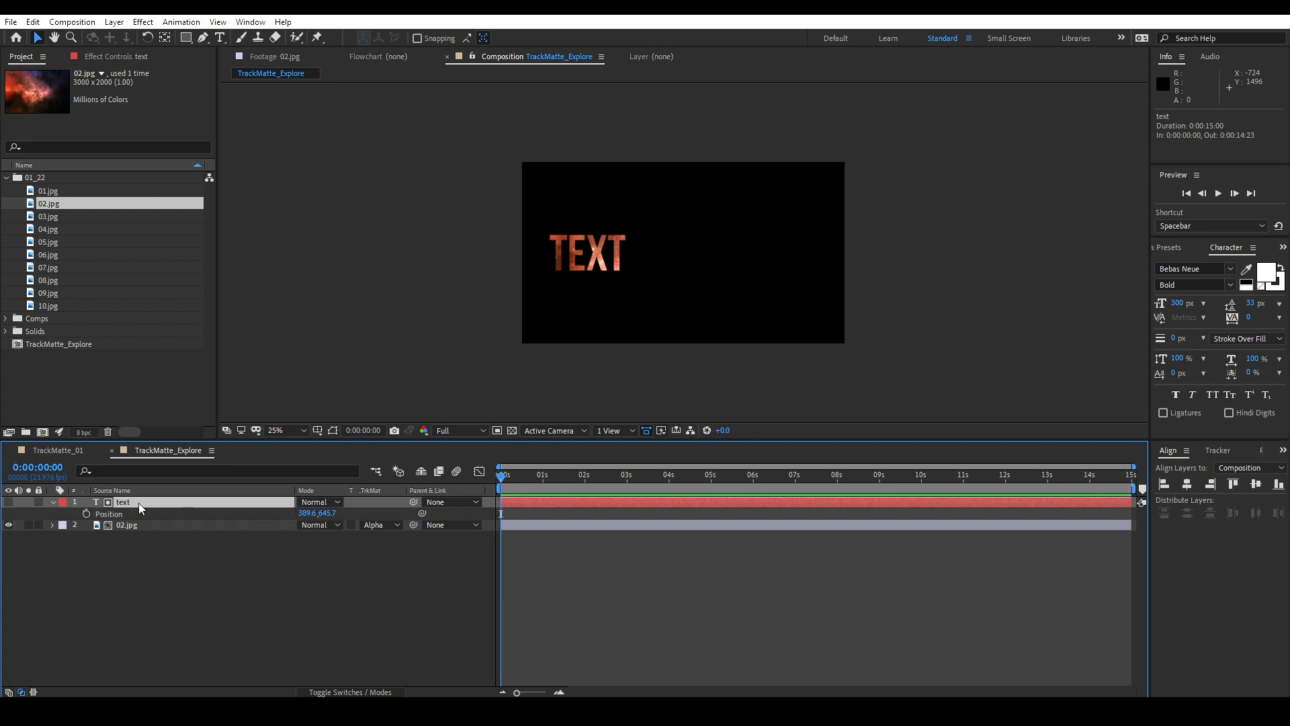
pyautogui.moveTo(309, 519); pyautogui.dragTo(469, 588)
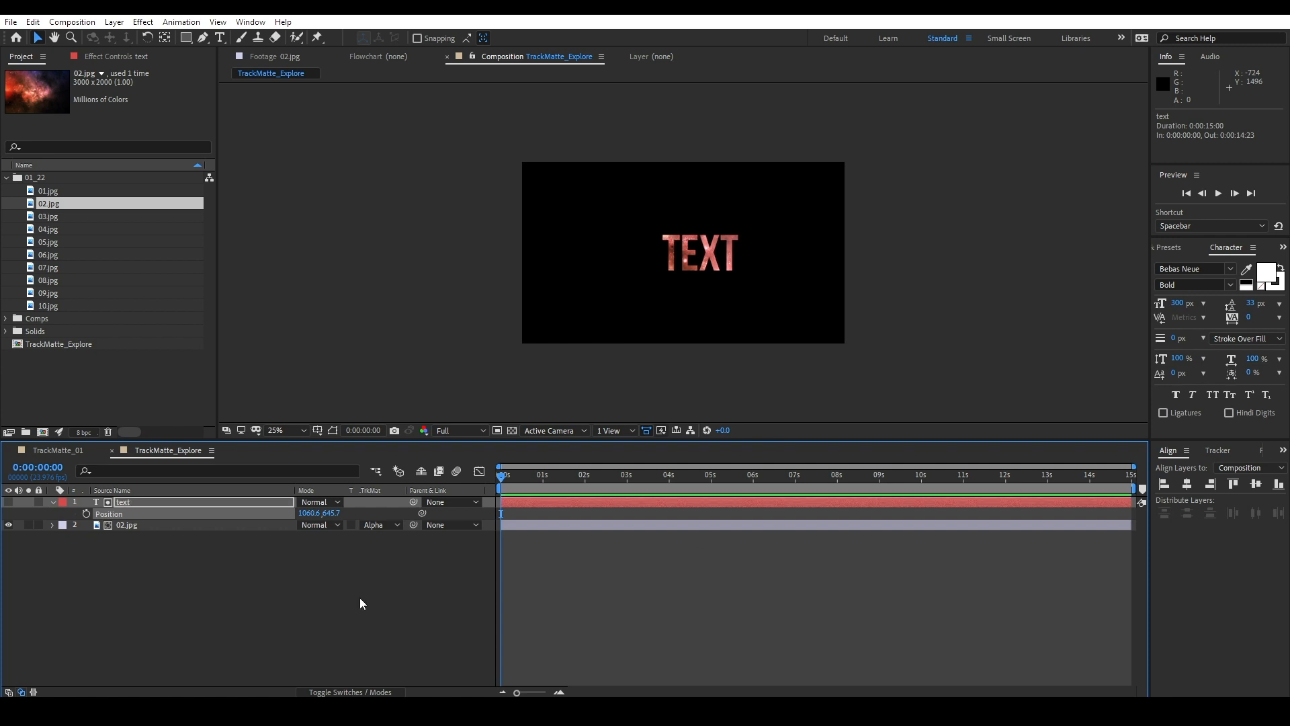
pyautogui.rightClick(109, 515)
pyautogui.click(176, 430)
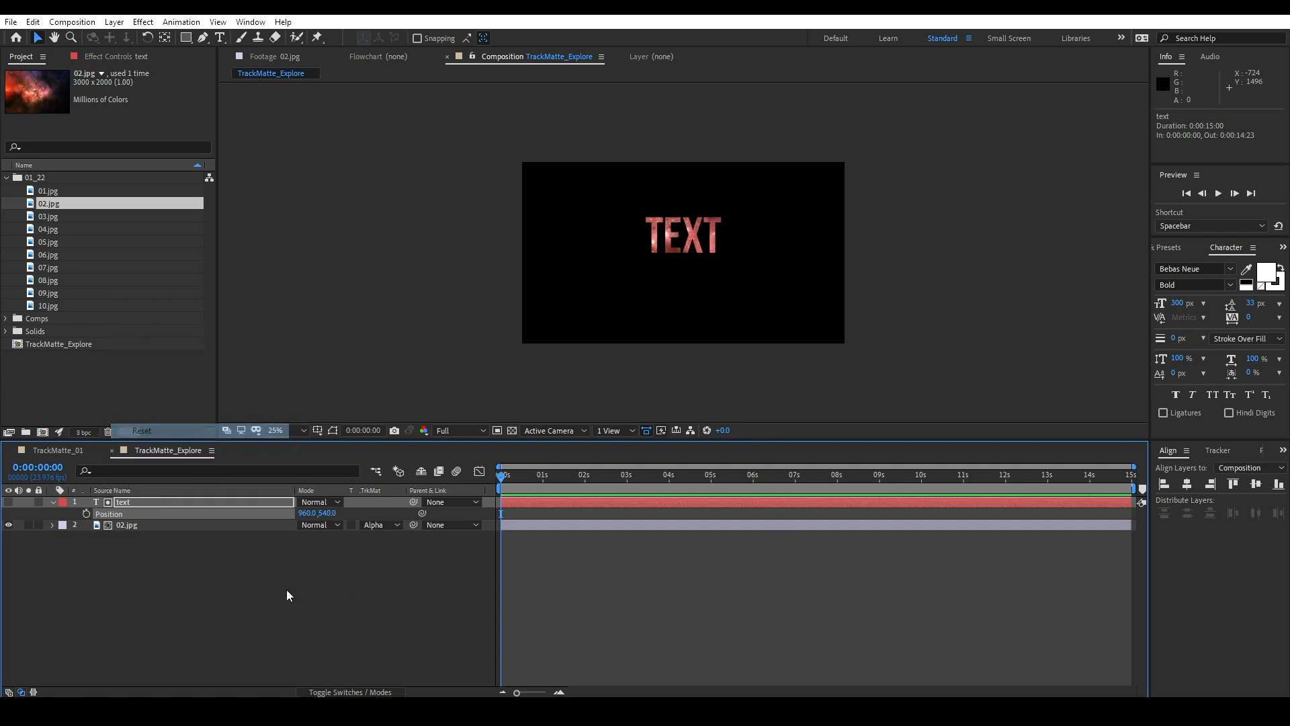
# Undo the text layer's position changes and the track matte on the 02.jpg layer
pyautogui.hotkey('ctrl', 'z')
pyautogui.hotkey('ctrl', 'z')
pyautogui.hotkey('ctrl', 'z')
pyautogui.hotkey('ctrl', 'z')
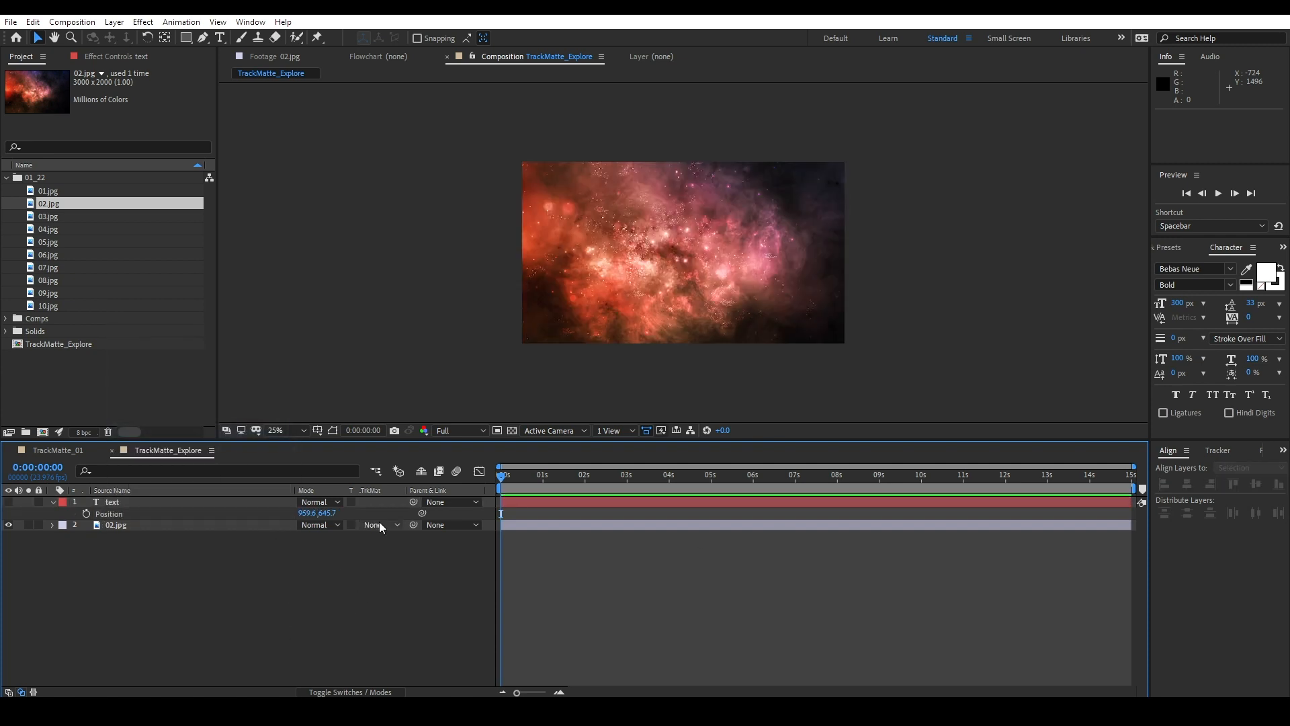
# Try Alpha Matte "text" and Alpha Inverted Matte "text" on the 02.jpg layer
pyautogui.click(379, 524)
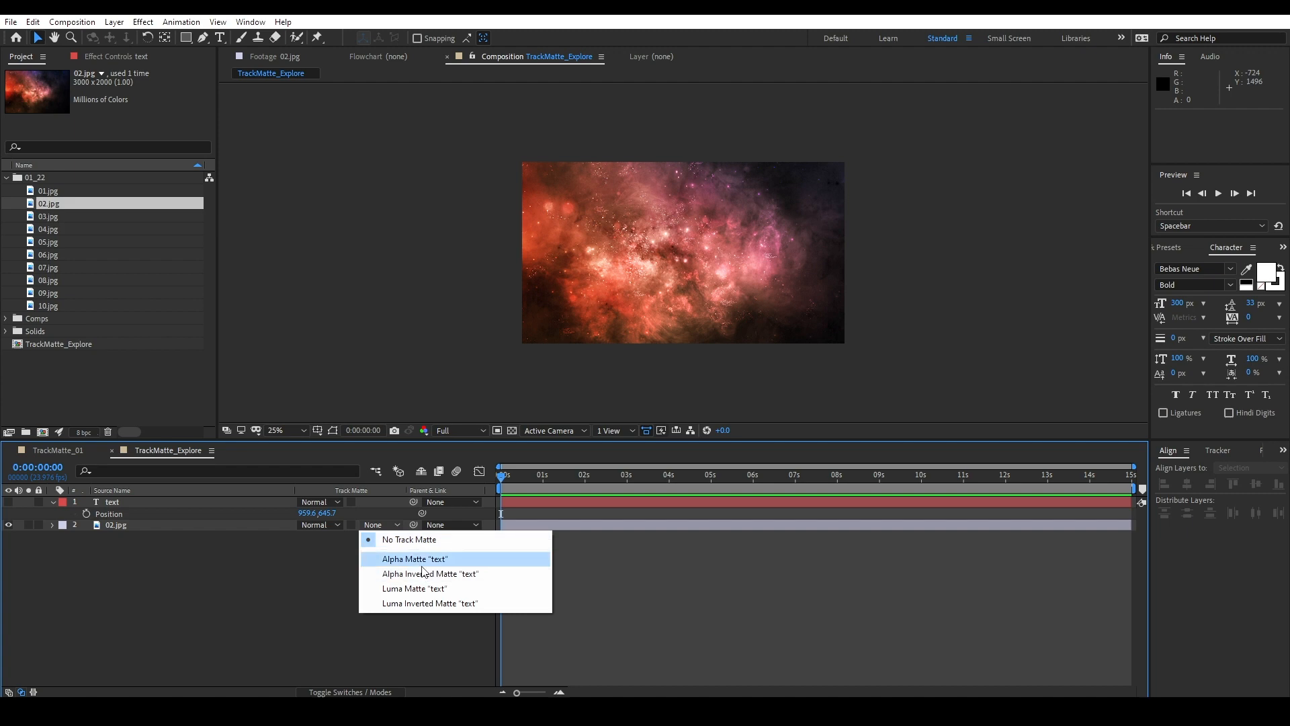
pyautogui.click(422, 560)
pyautogui.click(379, 525)
pyautogui.click(430, 574)
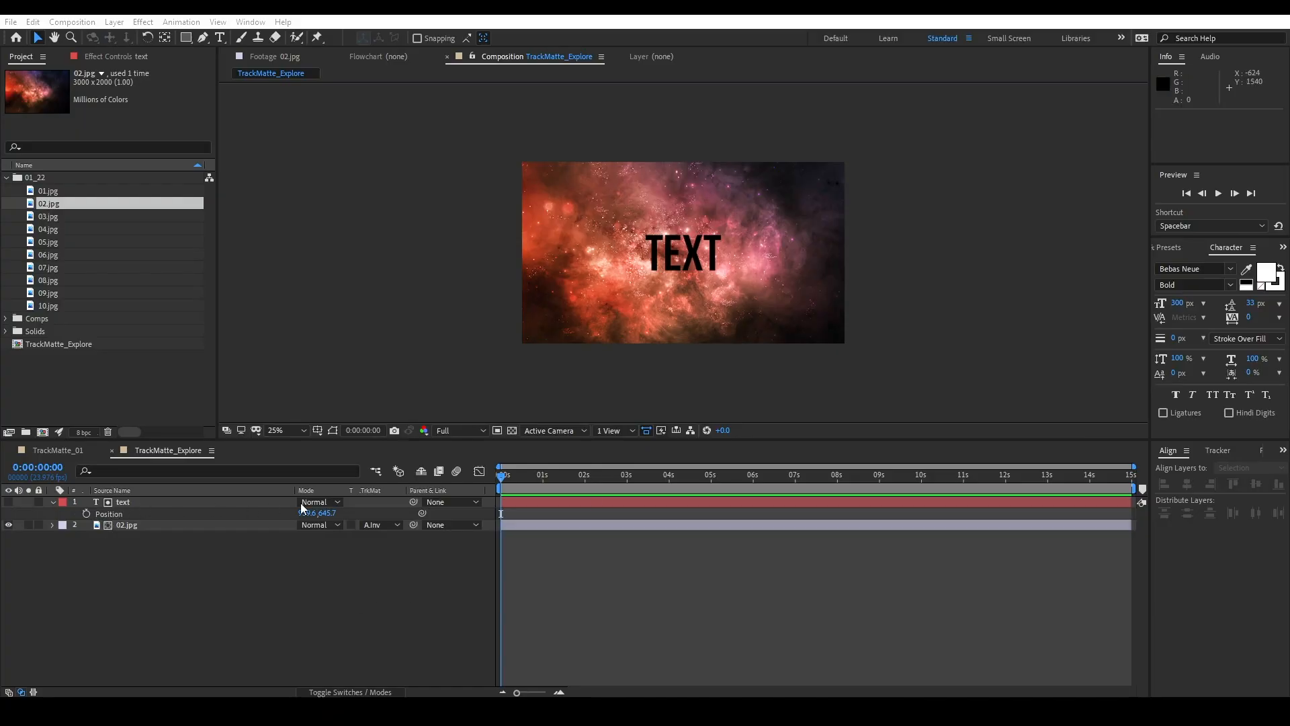
pyautogui.click(304, 504)
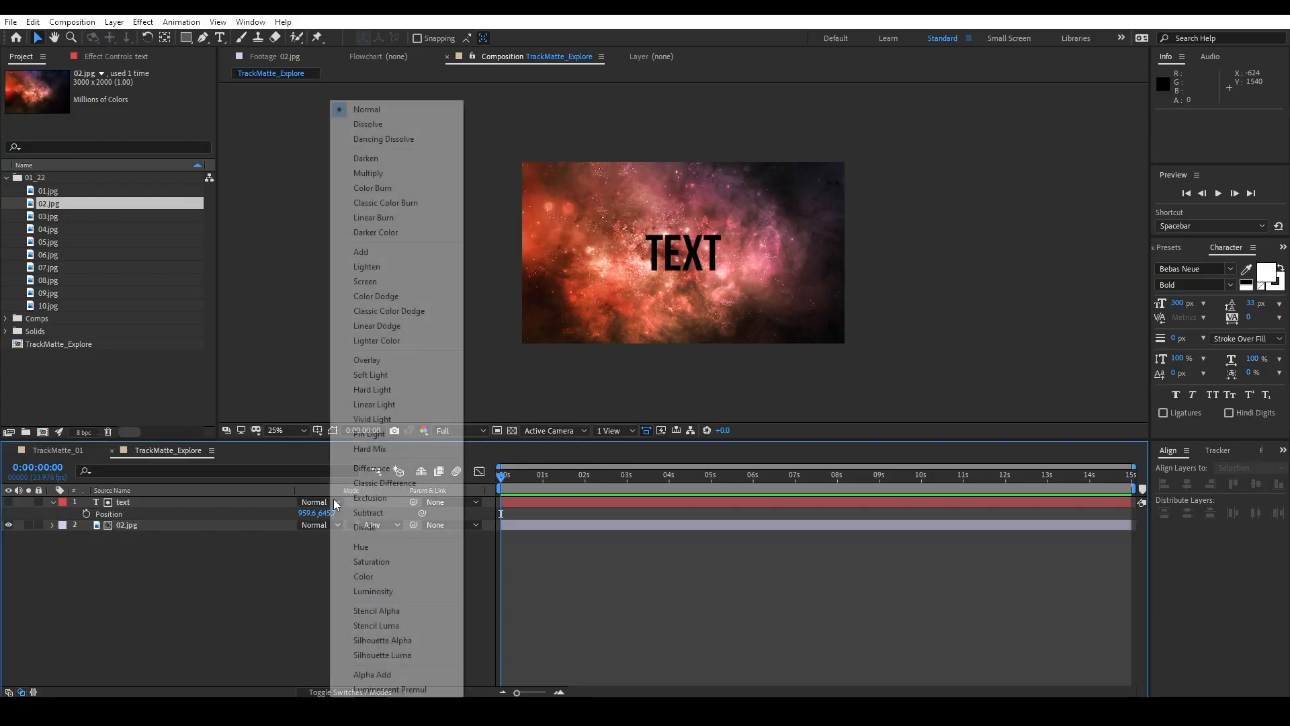
pyautogui.click(237, 586)
# Set the 02.jpg layer's track matte to Alpha Matte "text"
pyautogui.click(395, 525)
pyautogui.click(430, 573)
pyautogui.click(383, 525)
pyautogui.click(414, 558)
# View the text layer alone with 02.jpg hidden, and restore the original visibility of both layers
pyautogui.moveTo(10, 524); pyautogui.dragTo(8, 502)
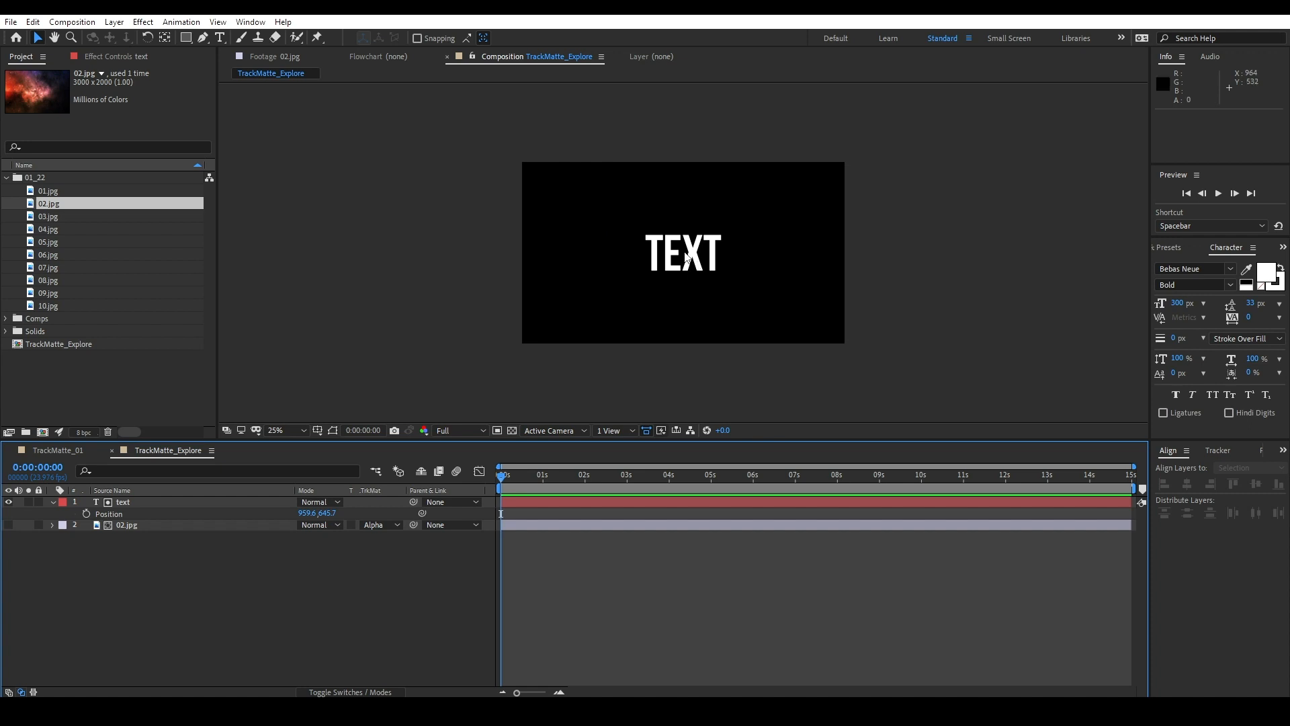
pyautogui.click(8, 524)
pyautogui.click(9, 503)
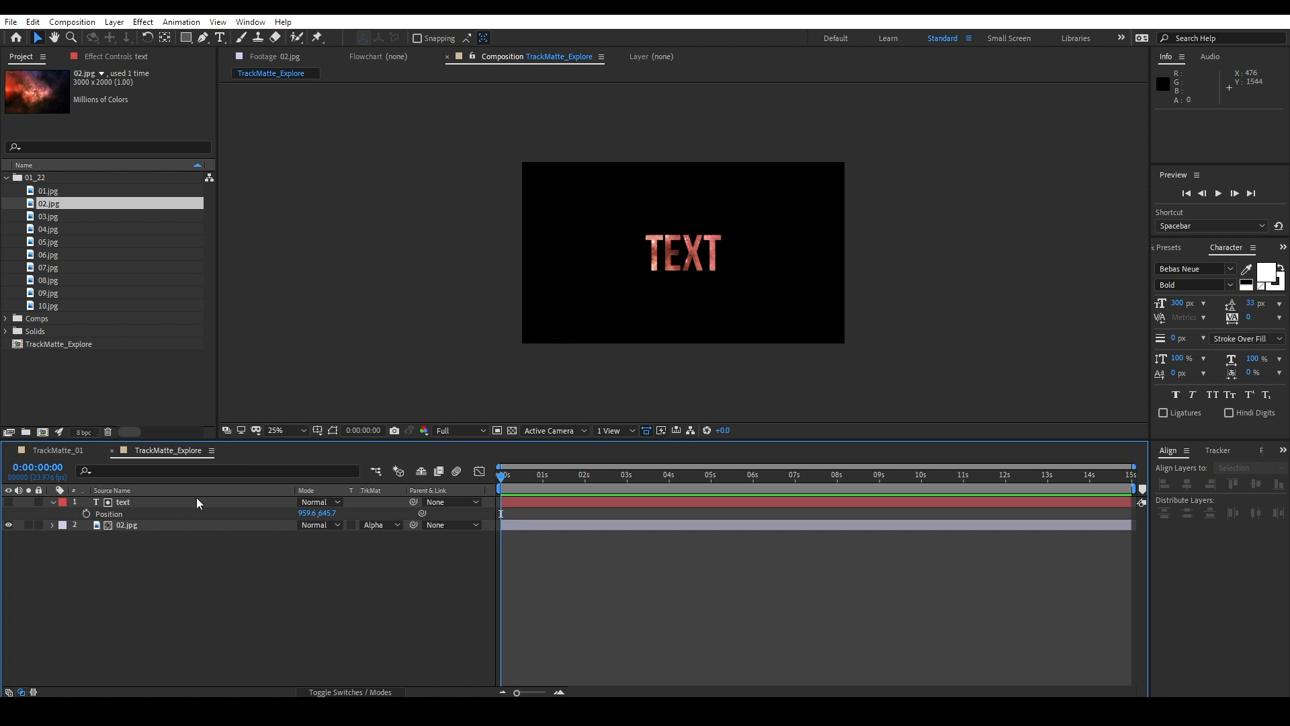
# Keyframe the text layer's Position from its centred location at about 1 second to 2185.6, 645.7 at 0:00:02:10
pyautogui.click(156, 501)
pyautogui.press('p')
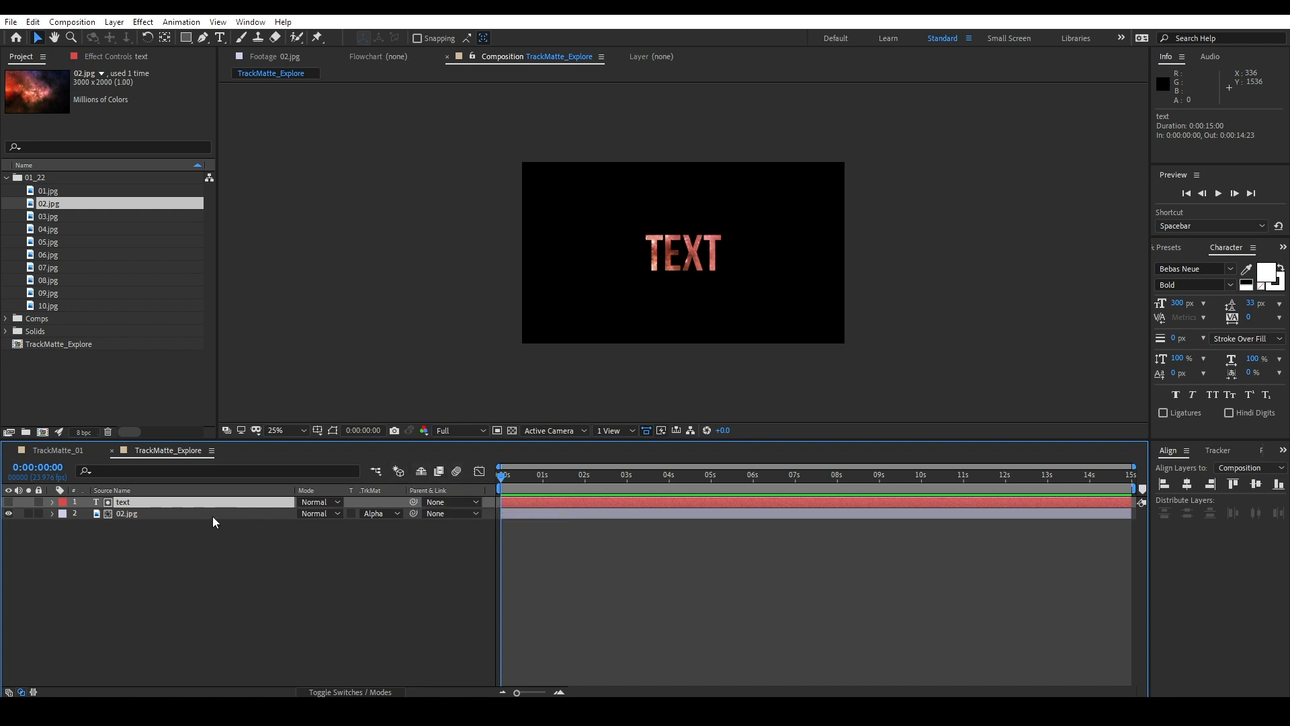
pyautogui.press('p')
pyautogui.moveTo(547, 476); pyautogui.dragTo(602, 476)
pyautogui.click(87, 513)
pyautogui.moveTo(311, 516); pyautogui.dragTo(410, 510)
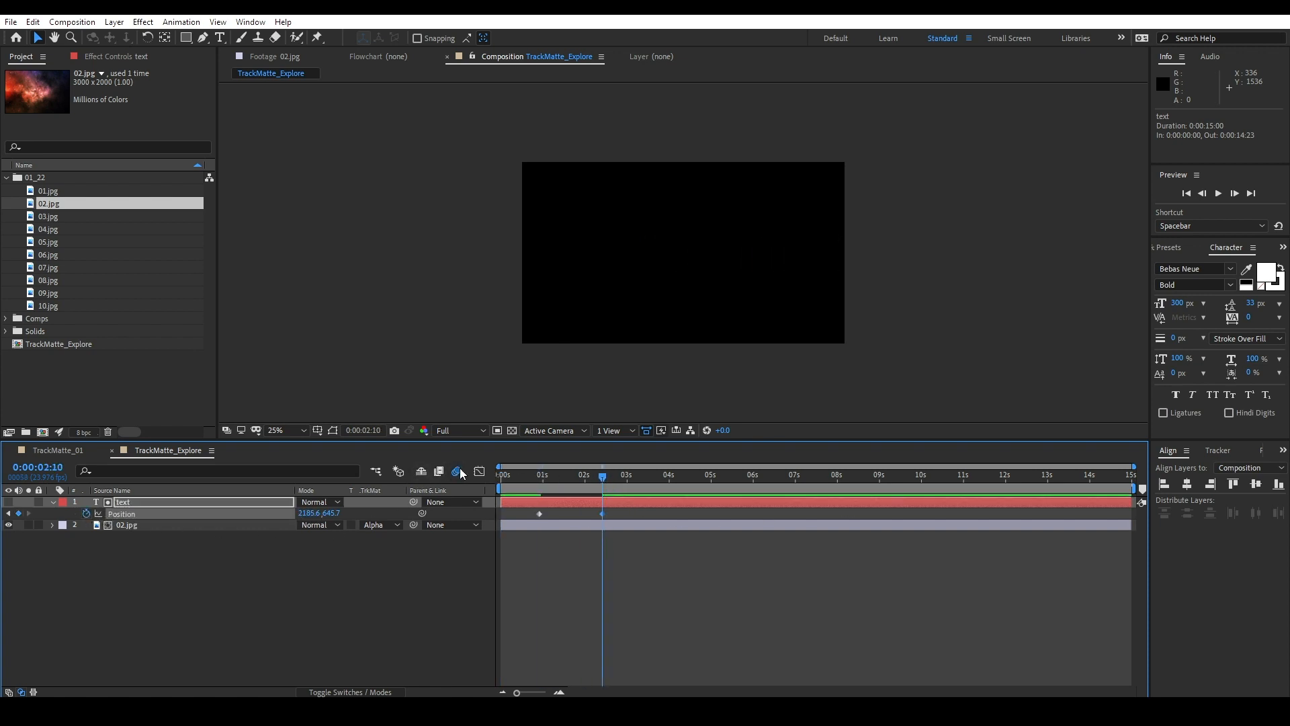
# Show the layer switches, enable motion blur on the text layer, and examine its blurred edges at 0:00:01:14
pyautogui.click(8, 692)
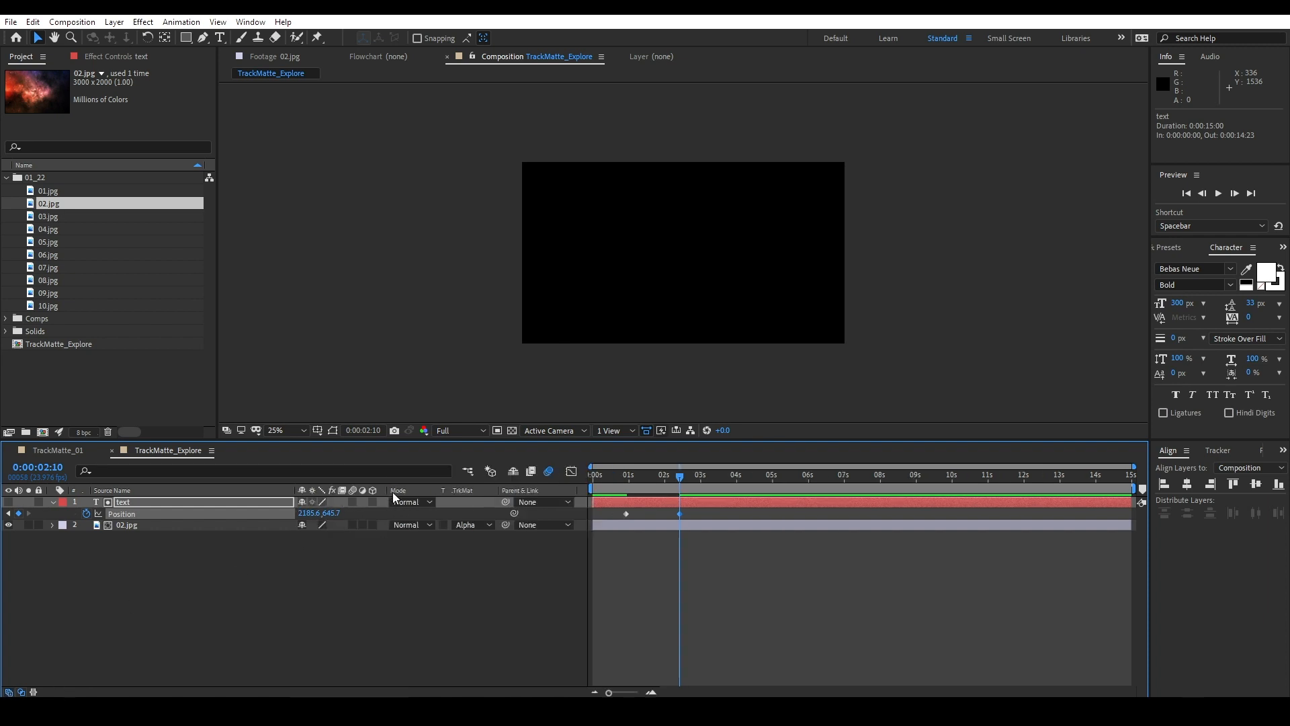
pyautogui.moveTo(679, 475); pyautogui.dragTo(650, 478)
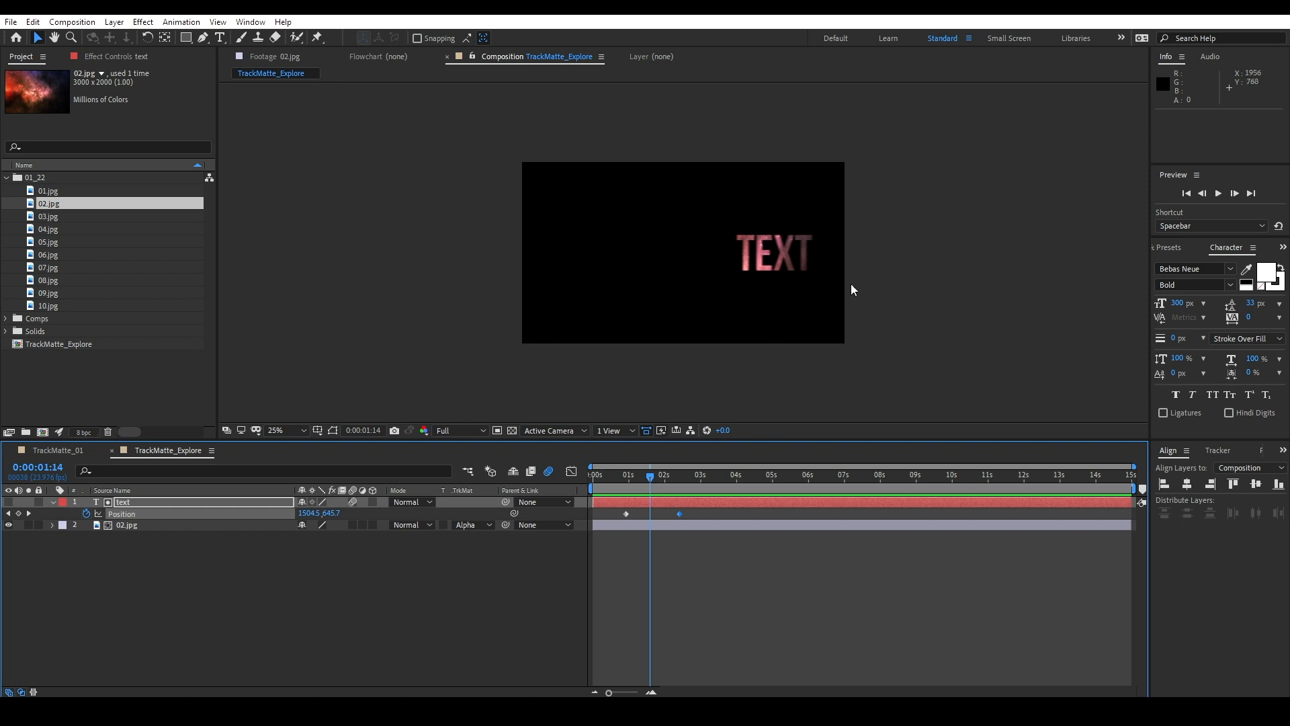
pyautogui.click(286, 431)
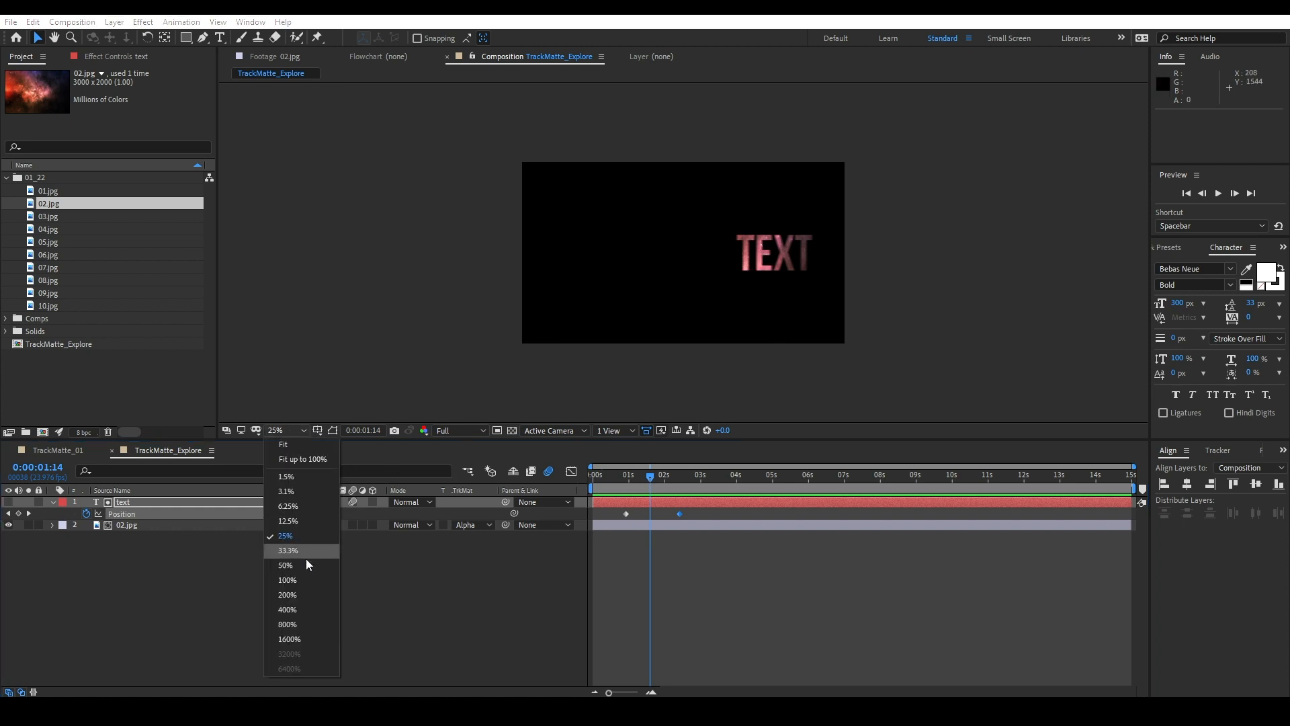
pyautogui.click(303, 597)
pyautogui.moveTo(1003, 212); pyautogui.dragTo(562, 403)
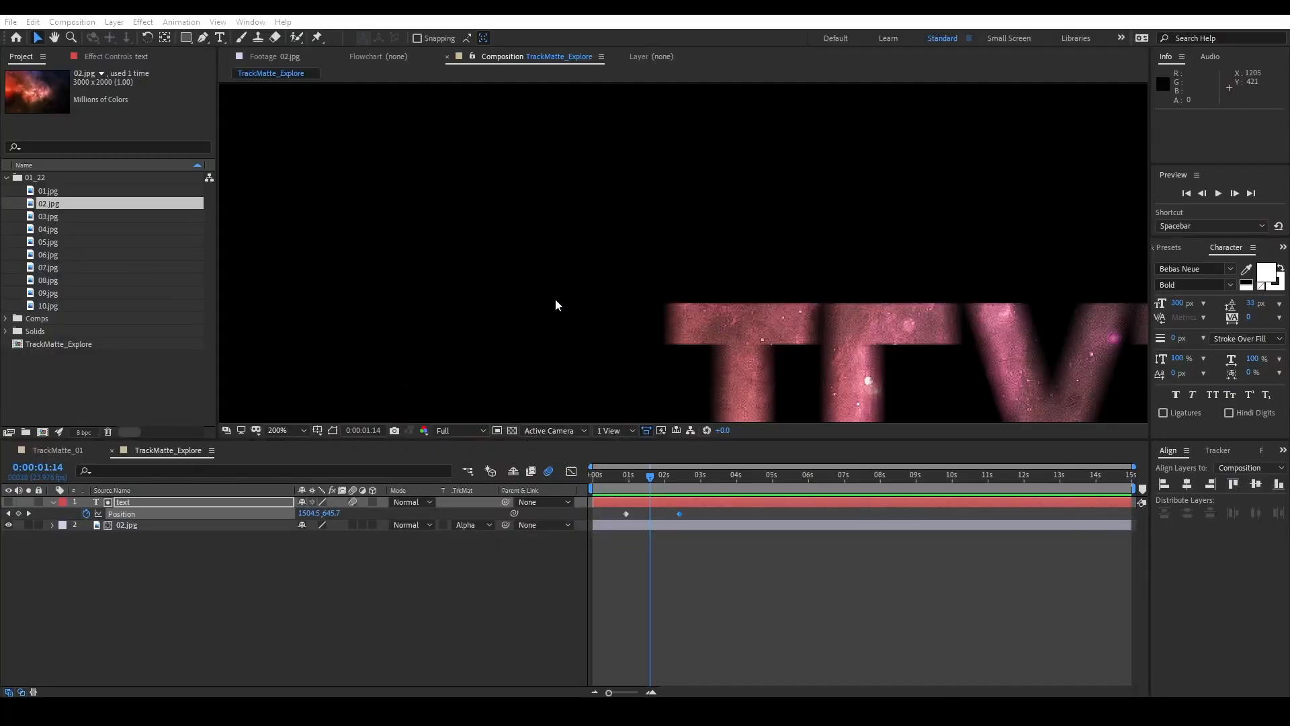
pyautogui.click(290, 429)
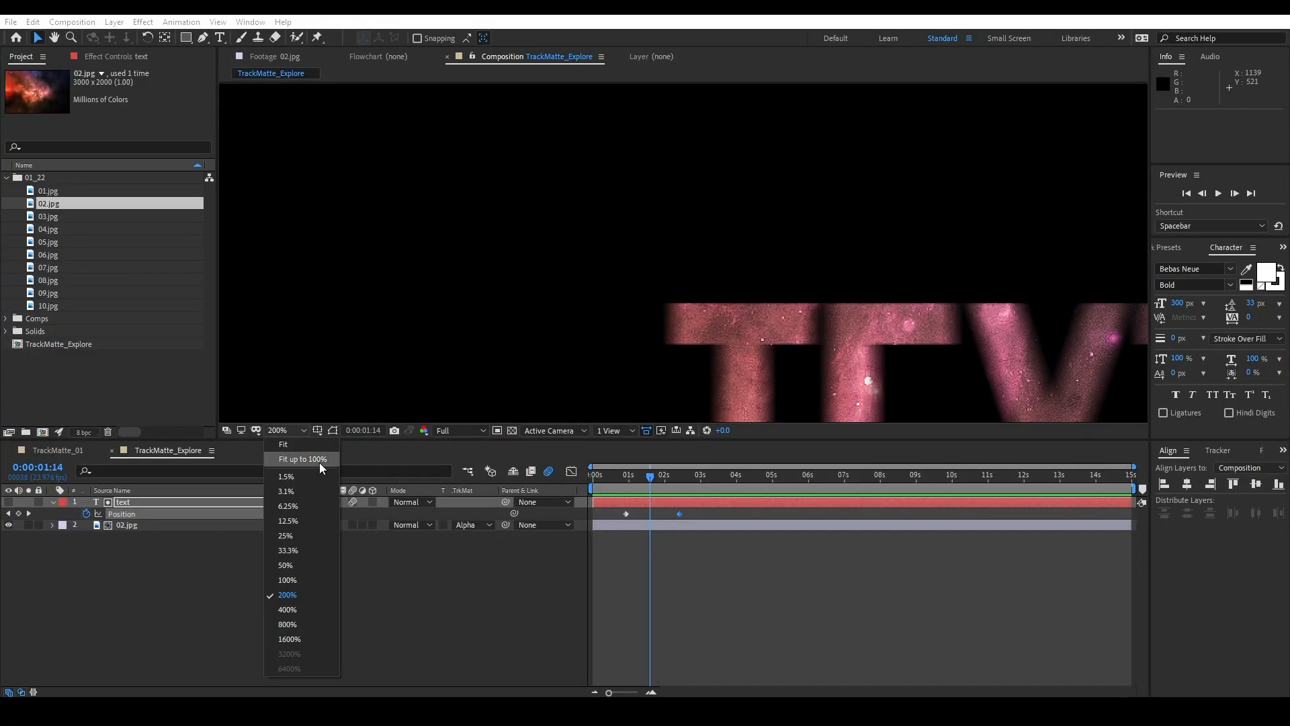
pyautogui.click(316, 469)
# Hide the matted 02.jpg layer and add a second copy of 02.jpg above the text layer
pyautogui.click(179, 572)
pyautogui.click(8, 525)
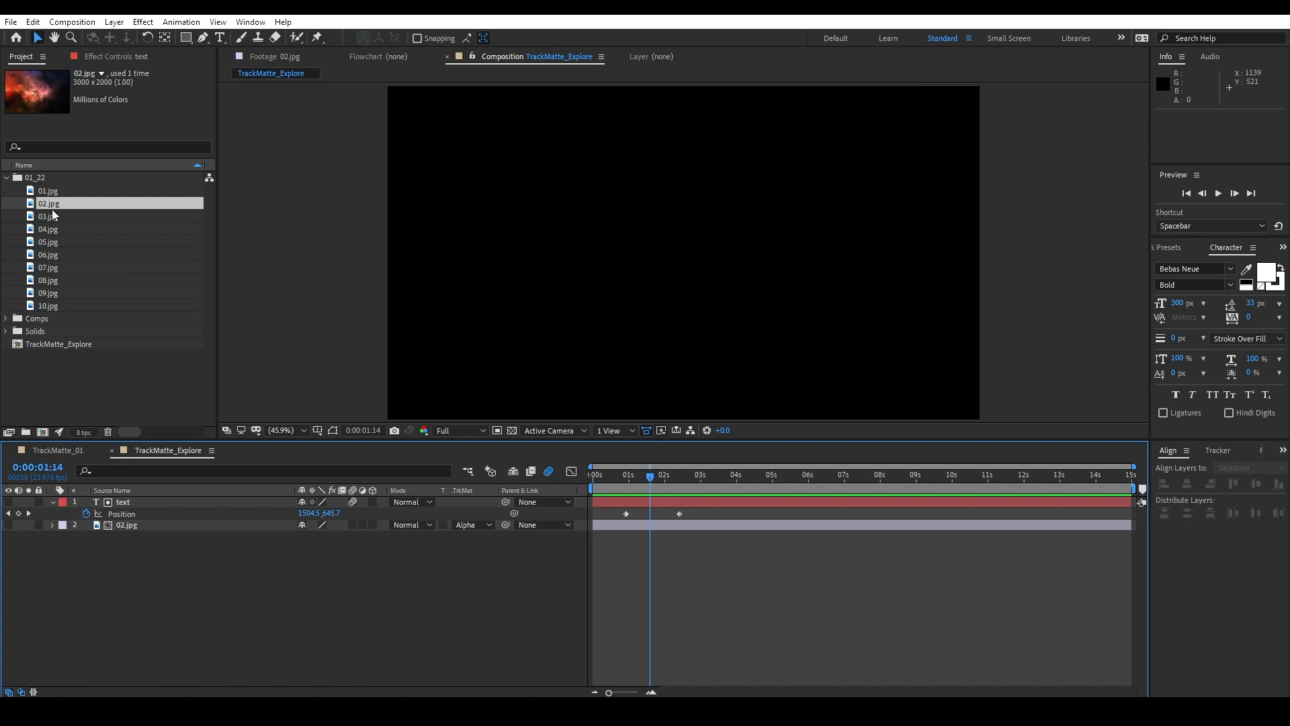
pyautogui.moveTo(48, 204); pyautogui.dragTo(175, 499)
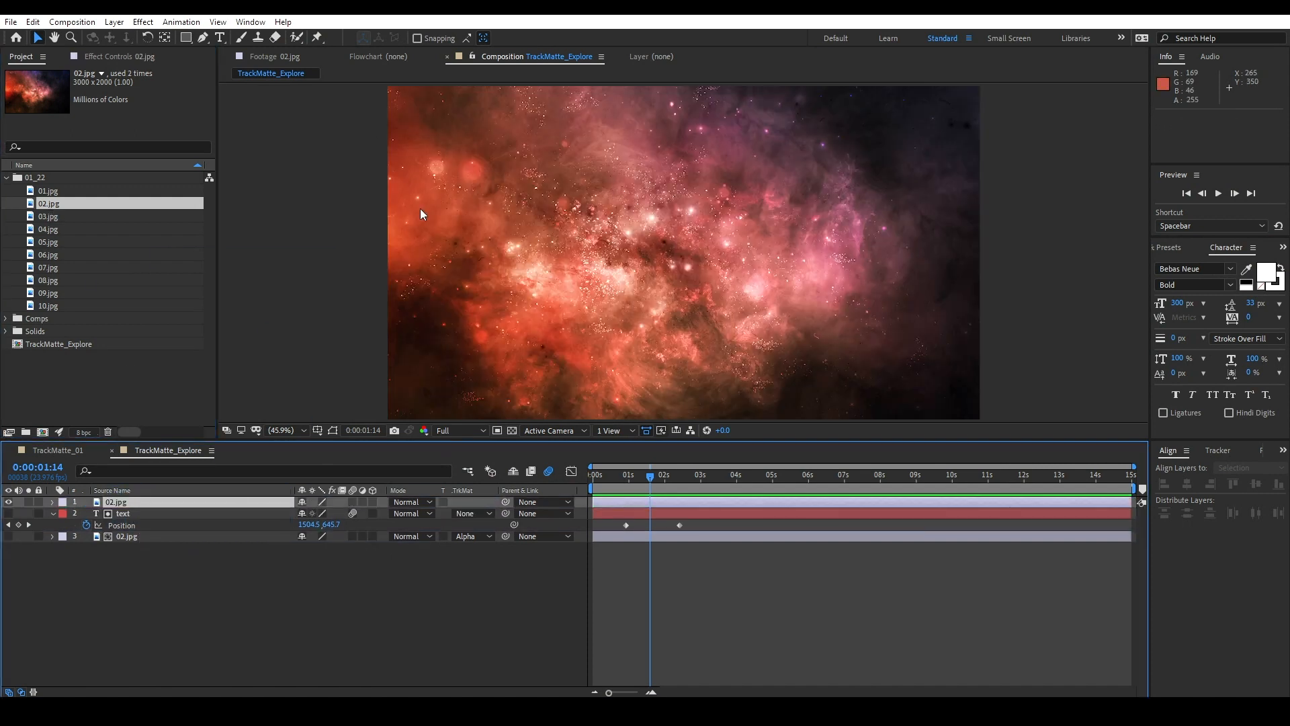
# Add 04.jpg as the uppermost layer, rotate it to 67°, and scale it to 128%
pyautogui.moveTo(55, 230); pyautogui.dragTo(134, 500)
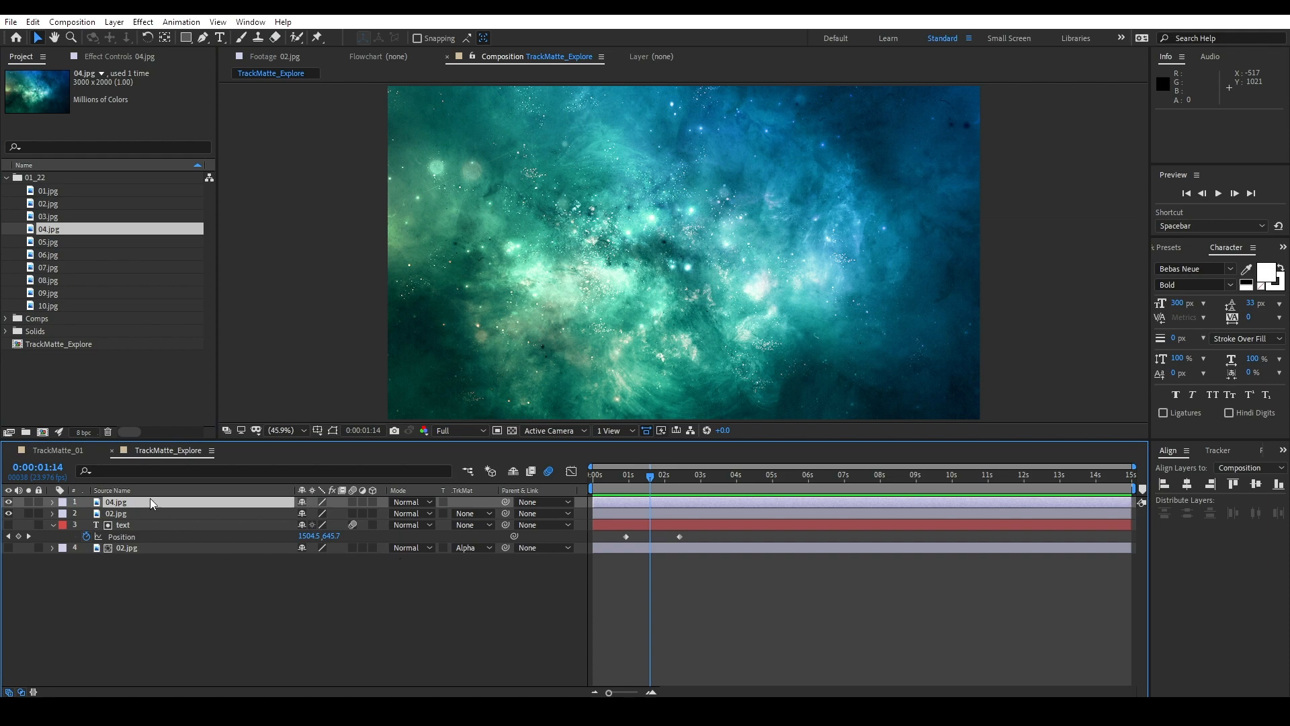
pyautogui.press('p')
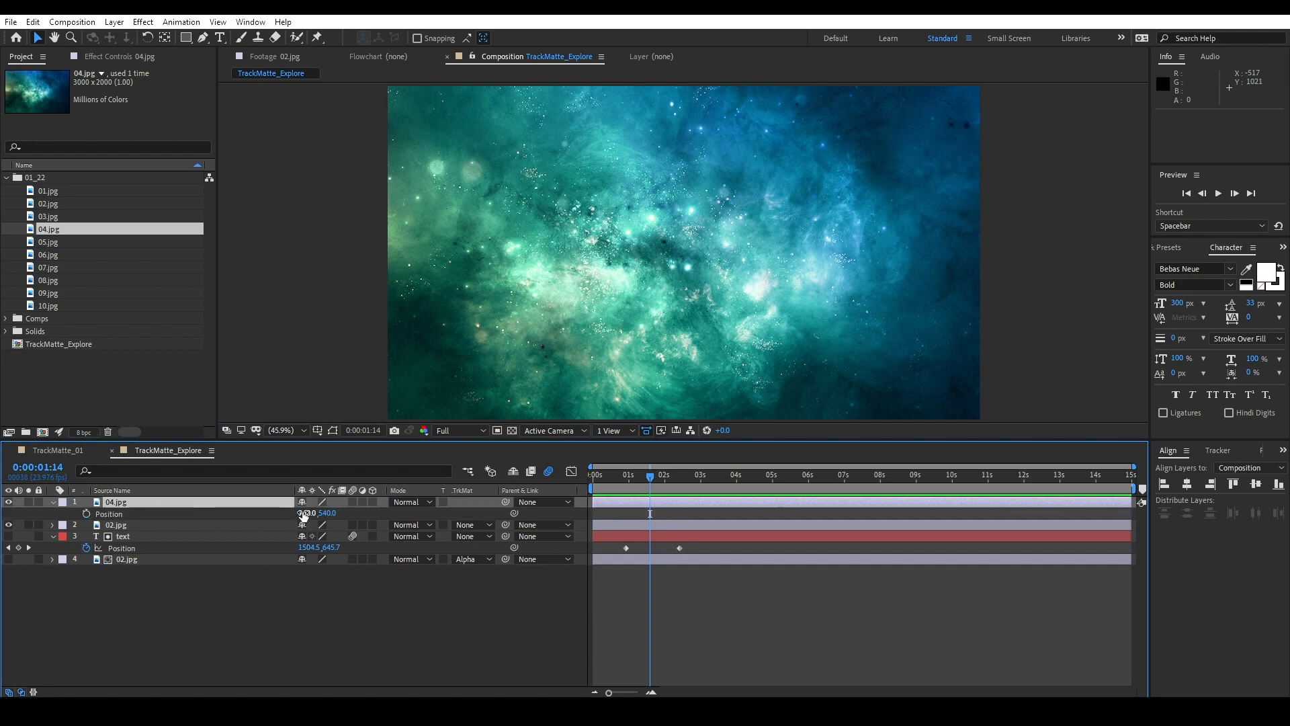
pyautogui.press('r')
pyautogui.moveTo(312, 513); pyautogui.dragTo(364, 517)
pyautogui.click(386, 624)
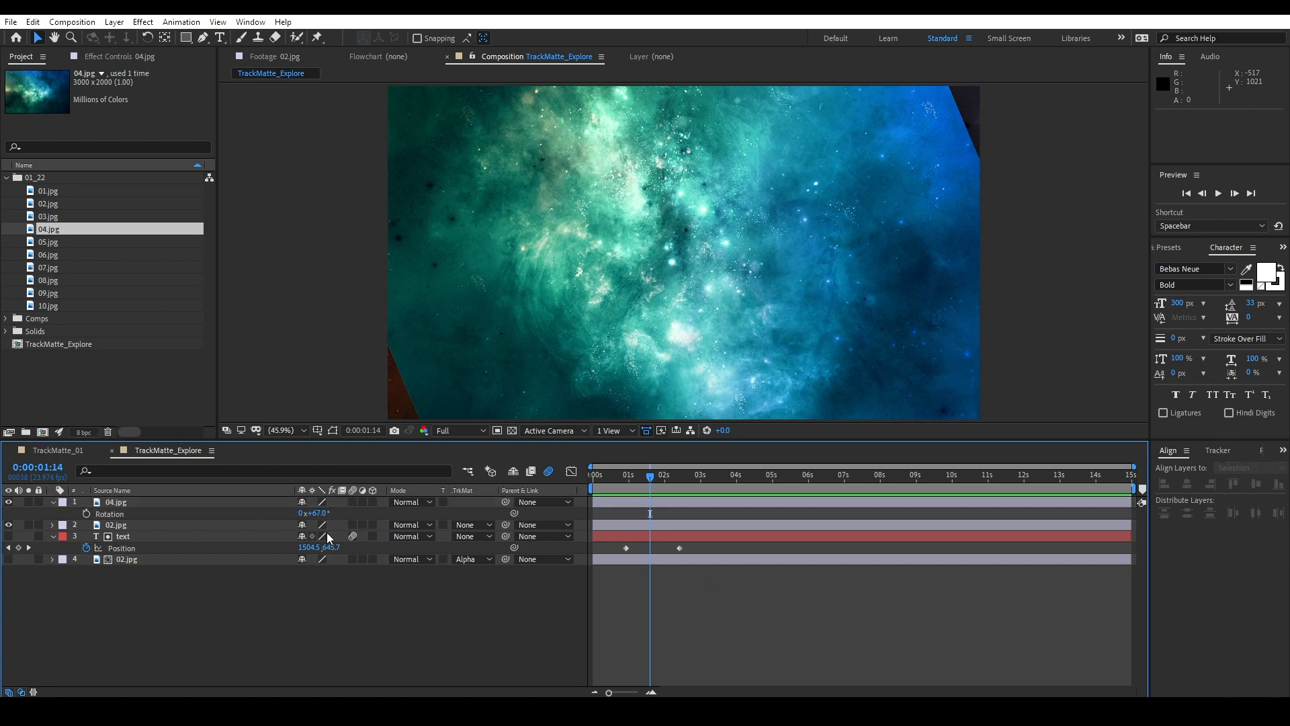
pyautogui.press('s')
pyautogui.moveTo(316, 513); pyautogui.dragTo(335, 513)
# Set the track matte of the upper 02.jpg layer to Luma Matte "04.jpg"
pyautogui.click(469, 525)
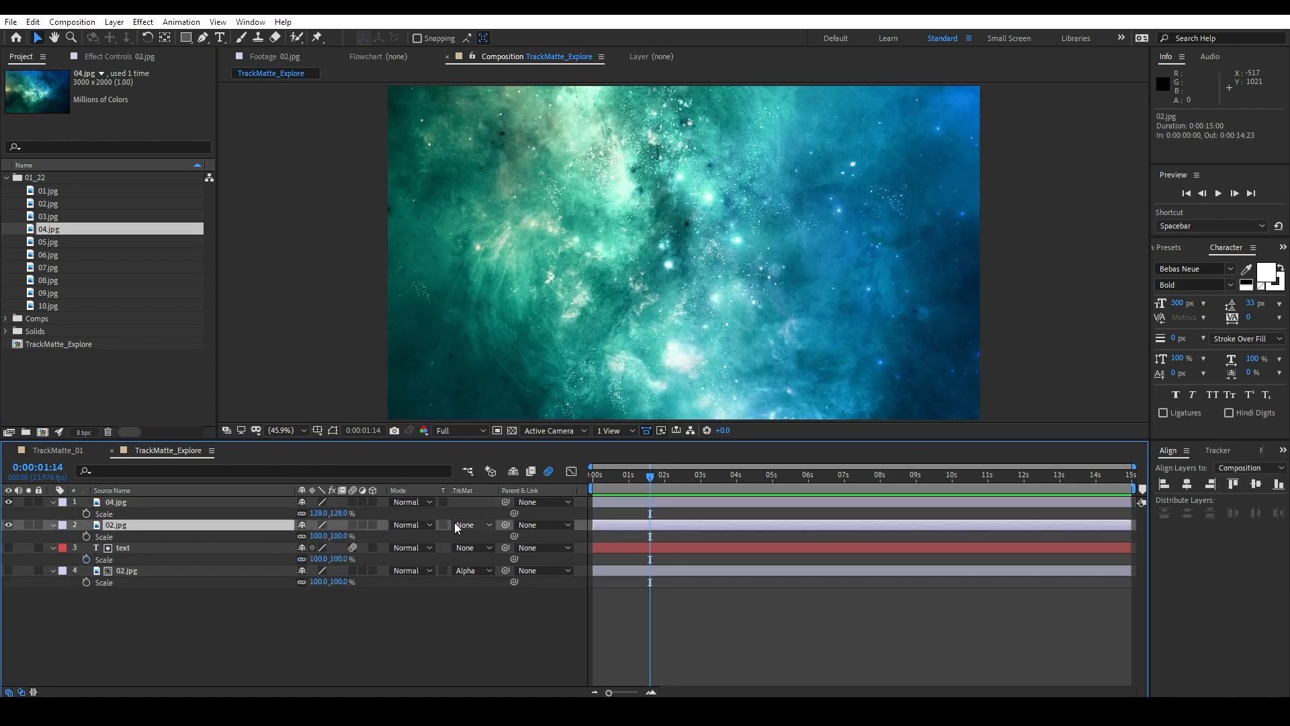
pyautogui.click(473, 524)
pyautogui.click(495, 589)
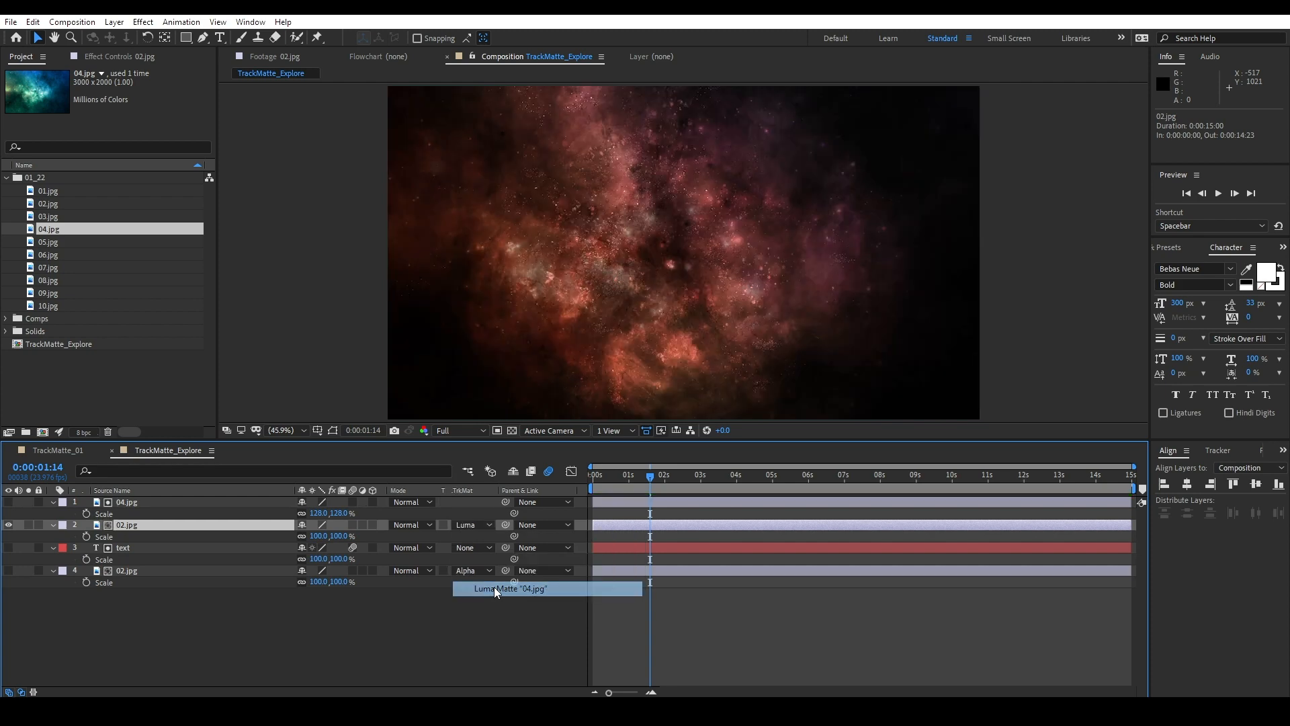
pyautogui.click(465, 661)
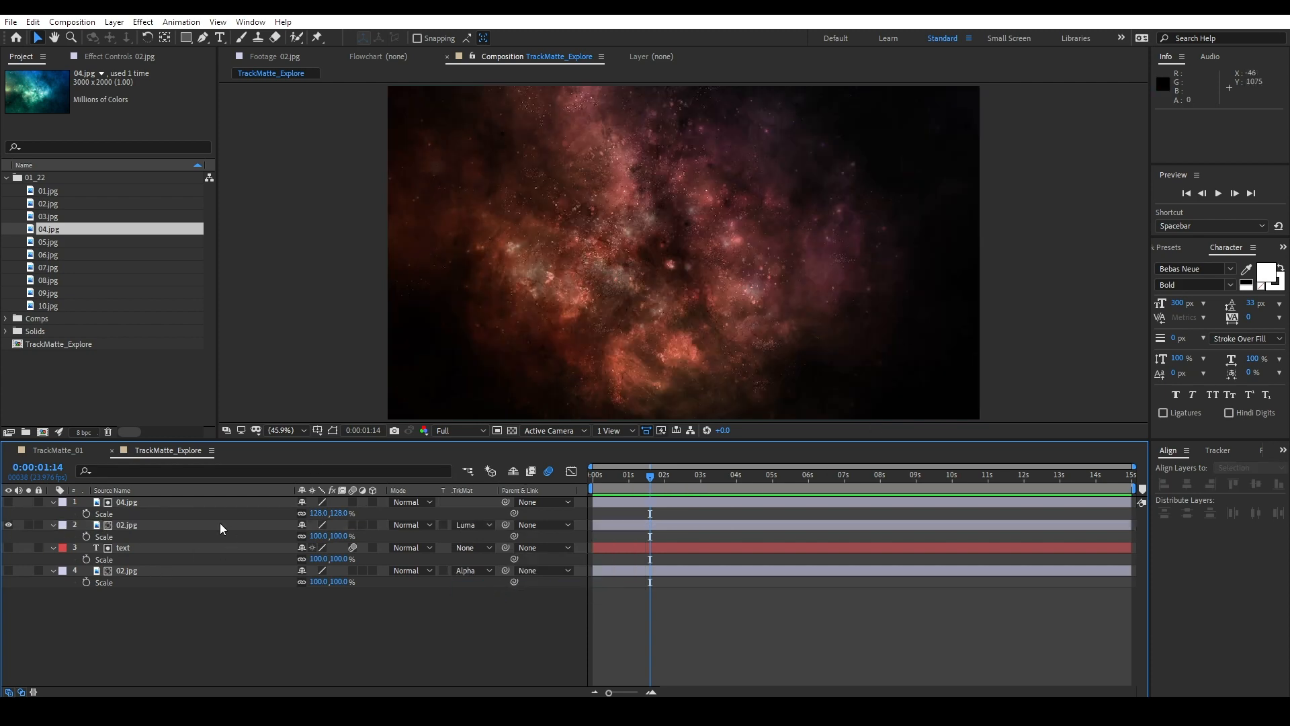
# Switch the upper 02.jpg to a Luma Inverted Matte and rotate the 04.jpg matte layer to 88°
pyautogui.click(199, 500)
pyautogui.press('r')
pyautogui.moveTo(316, 513); pyautogui.dragTo(400, 532)
pyautogui.click(470, 525)
pyautogui.click(502, 601)
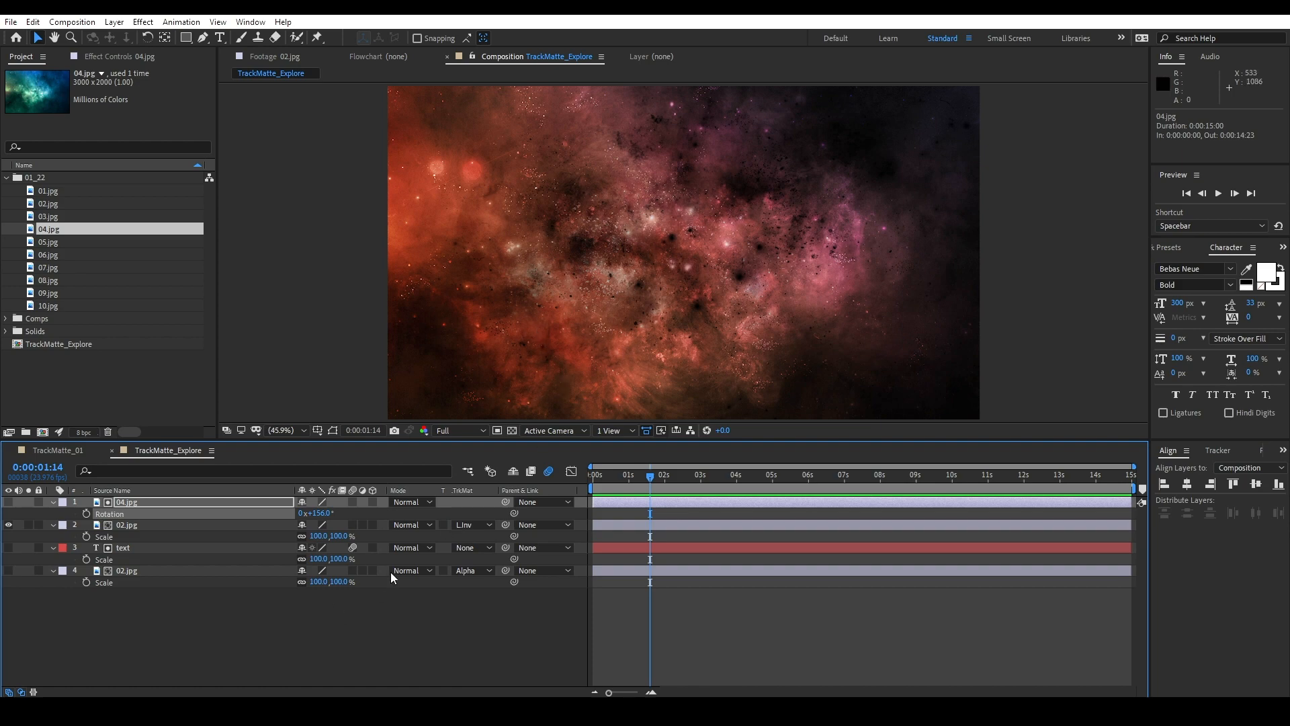
pyautogui.moveTo(323, 512); pyautogui.dragTo(356, 512)
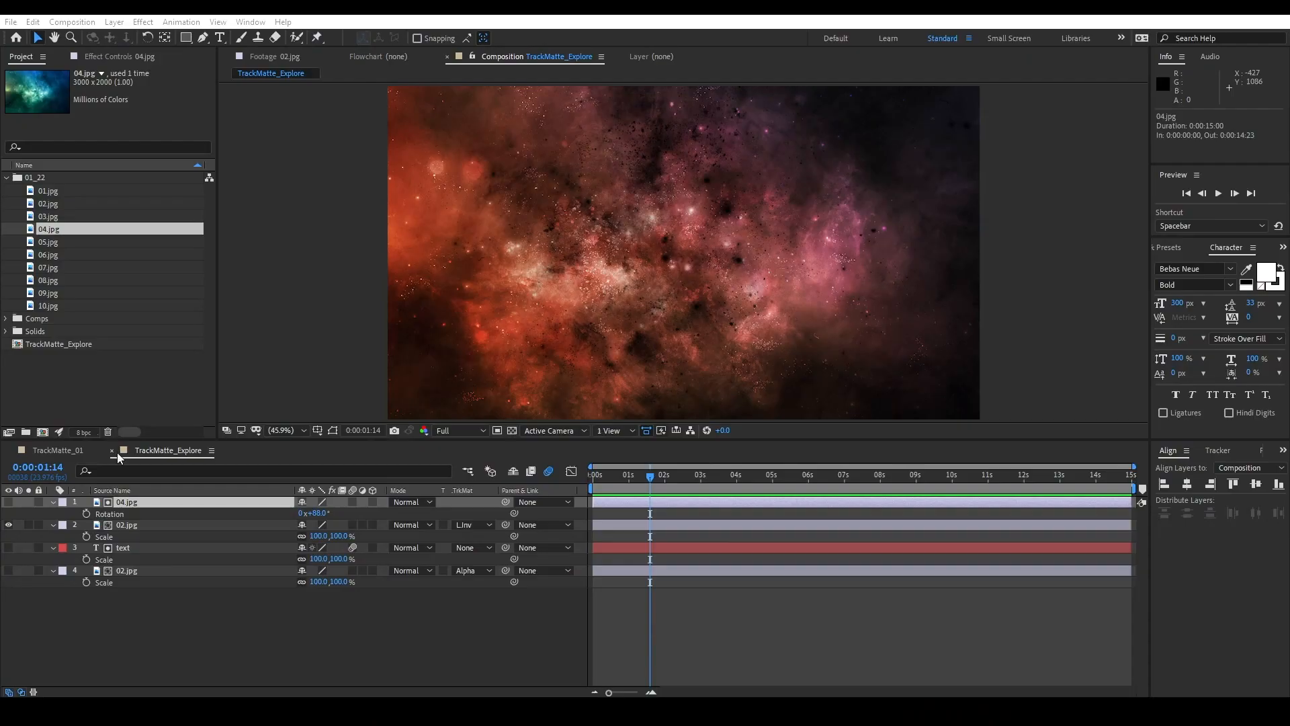
# Make the 04.jpg layer visible and switch the upper 02.jpg back to Luma Matte "04.jpg"
pyautogui.click(8, 502)
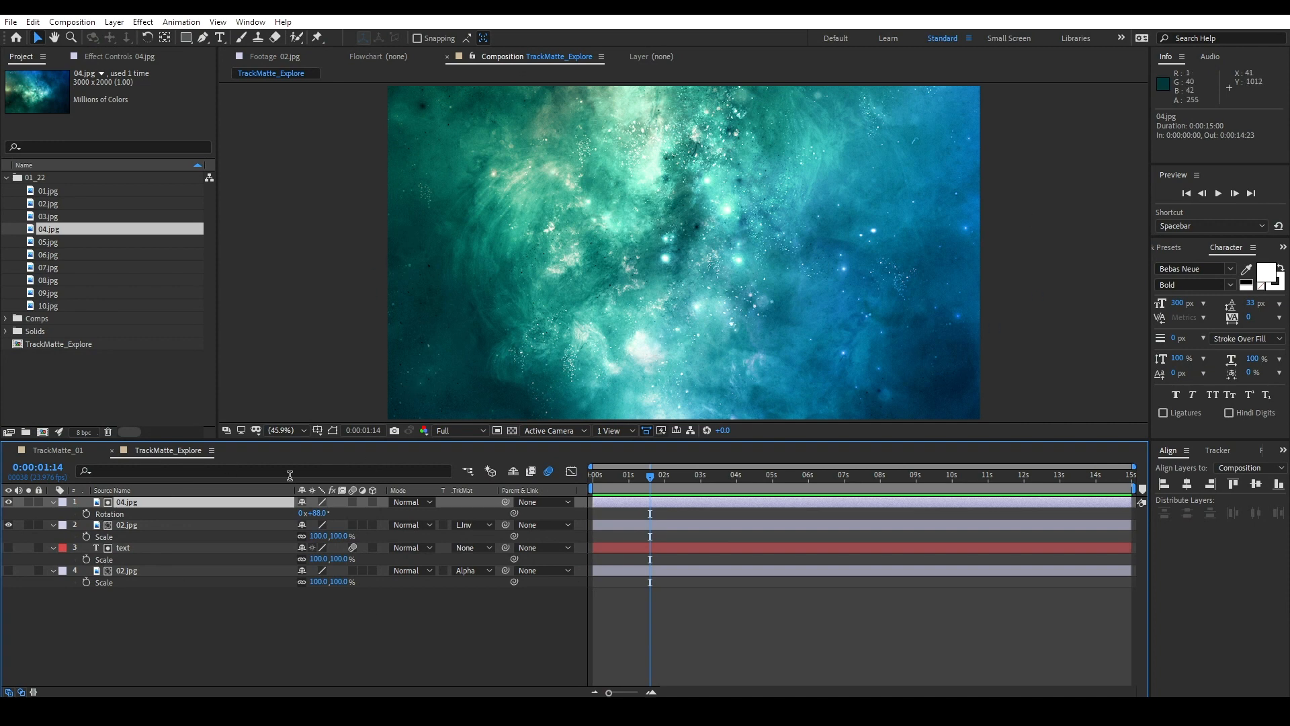
pyautogui.click(474, 525)
pyautogui.click(526, 589)
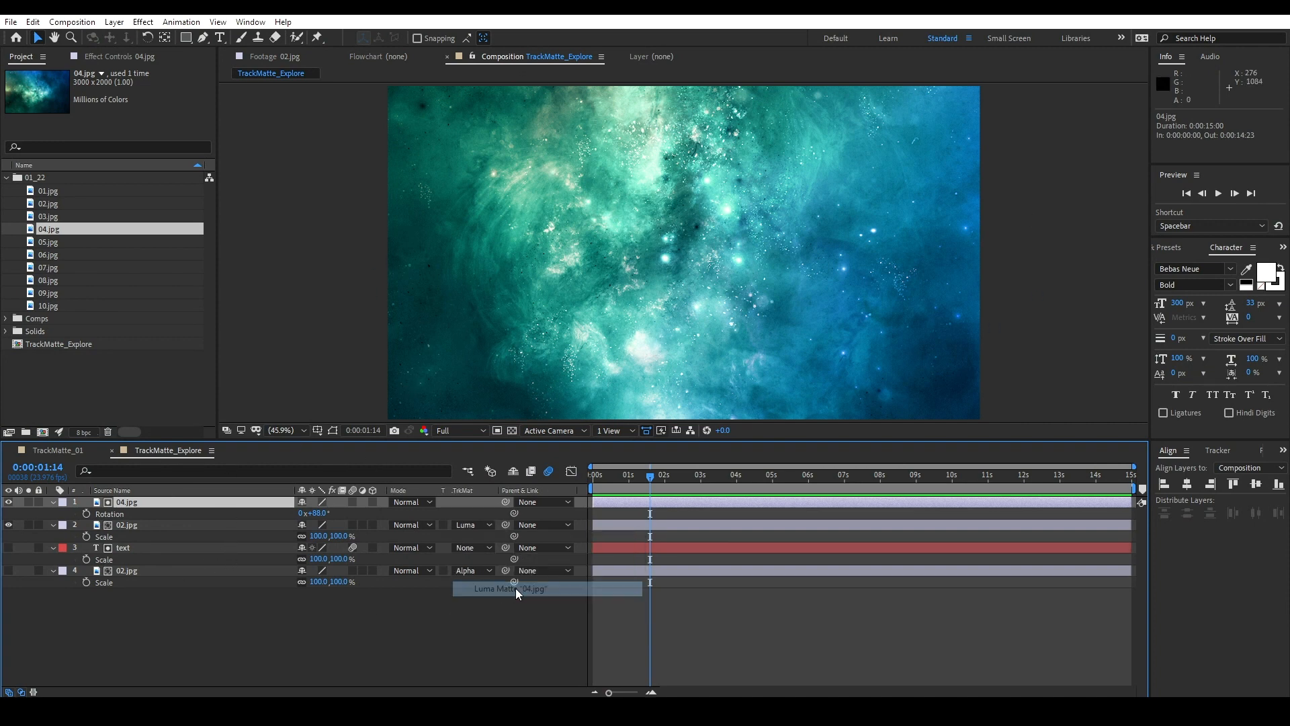
# Apply the Curves effect to 04.jpg, hide the layer, and shape an S-curve that increases its contrast
pyautogui.hotkey('ctrl', 'space')
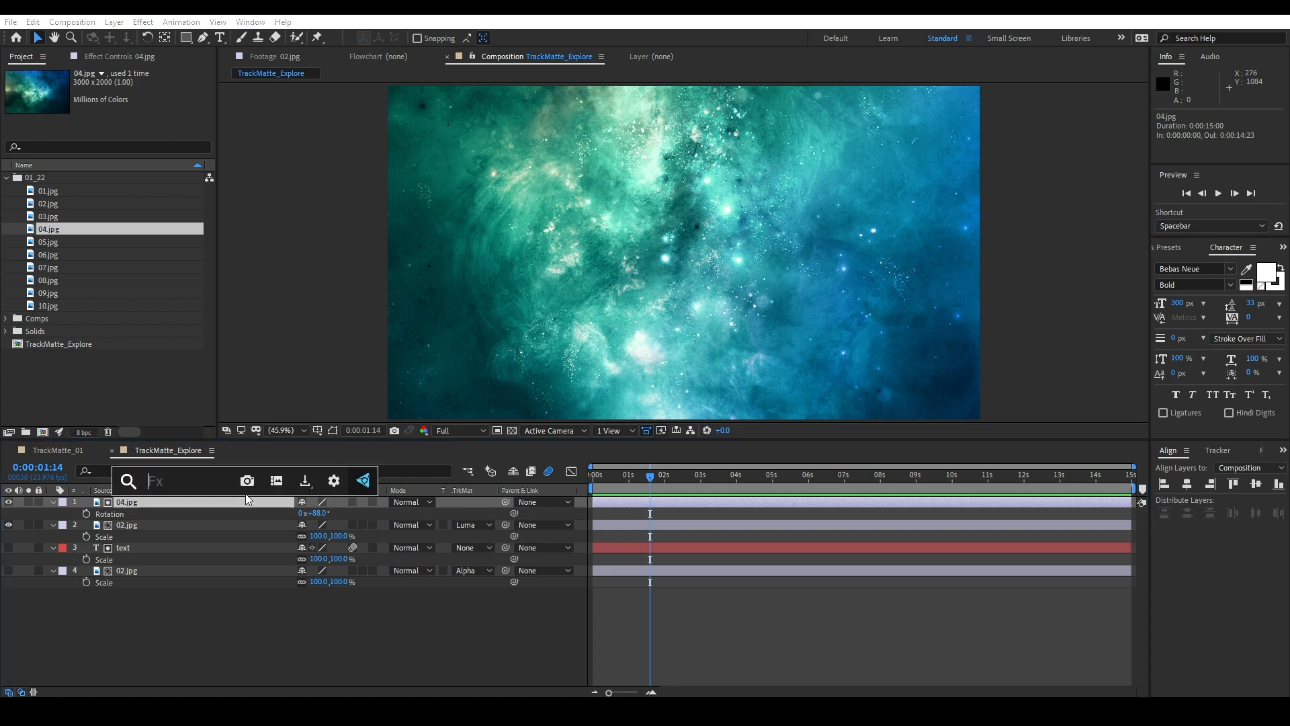
pyautogui.write('curves')
pyautogui.press('Return')
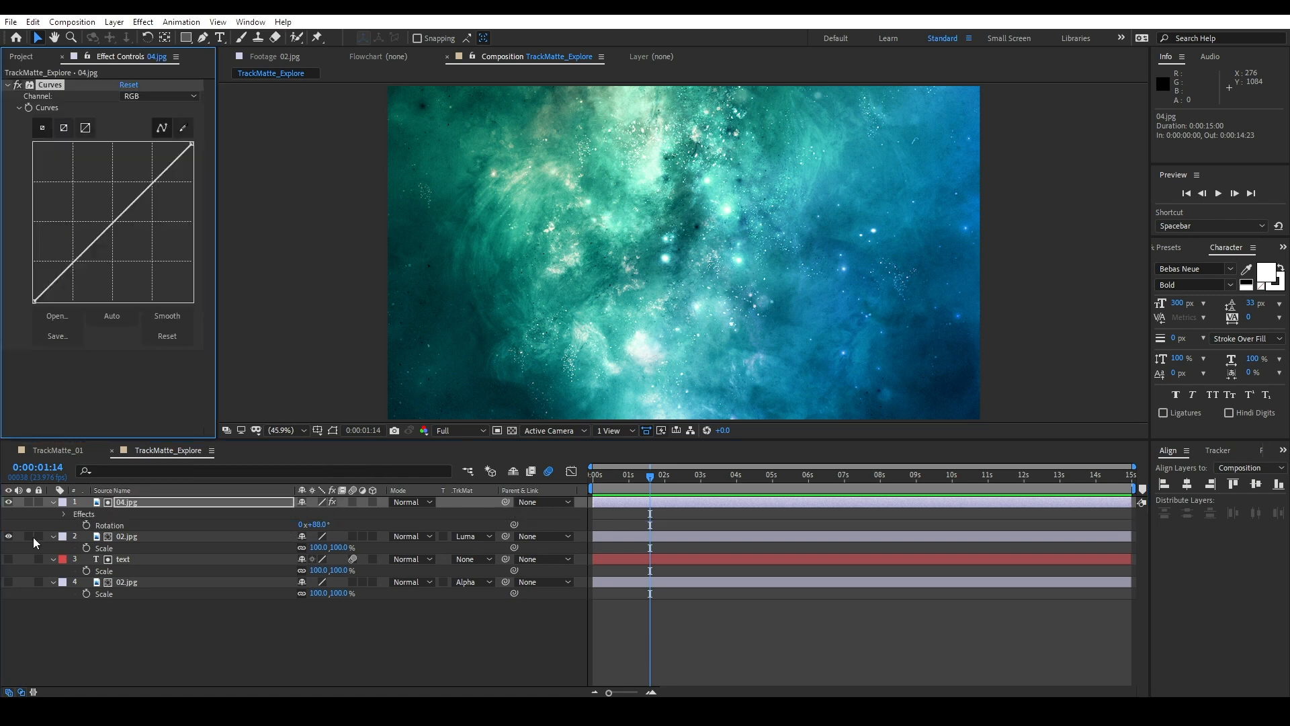
pyautogui.click(8, 502)
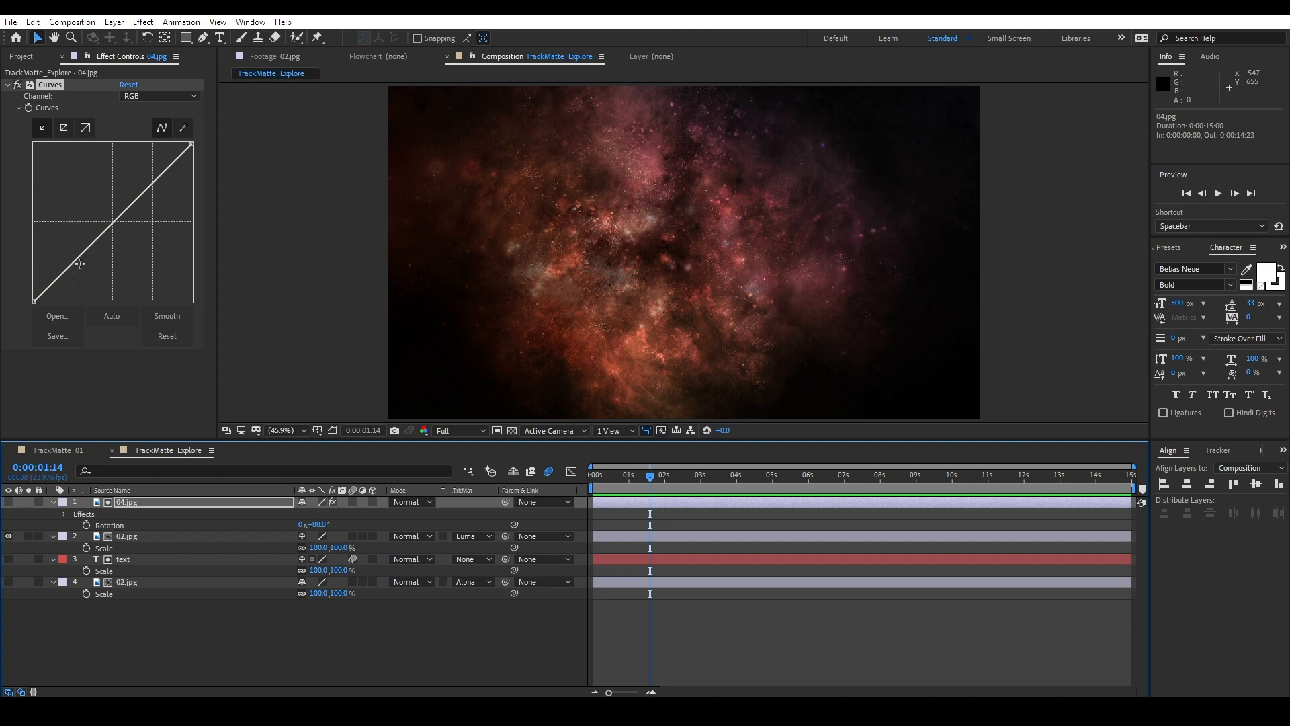
pyautogui.moveTo(74, 267); pyautogui.dragTo(80, 286)
pyautogui.moveTo(152, 184); pyautogui.dragTo(143, 174)
# Remove the luma matte to view the contrast-adjusted 04.jpg on its own, and undo back to the matted result
pyautogui.click(464, 536)
pyautogui.click(471, 548)
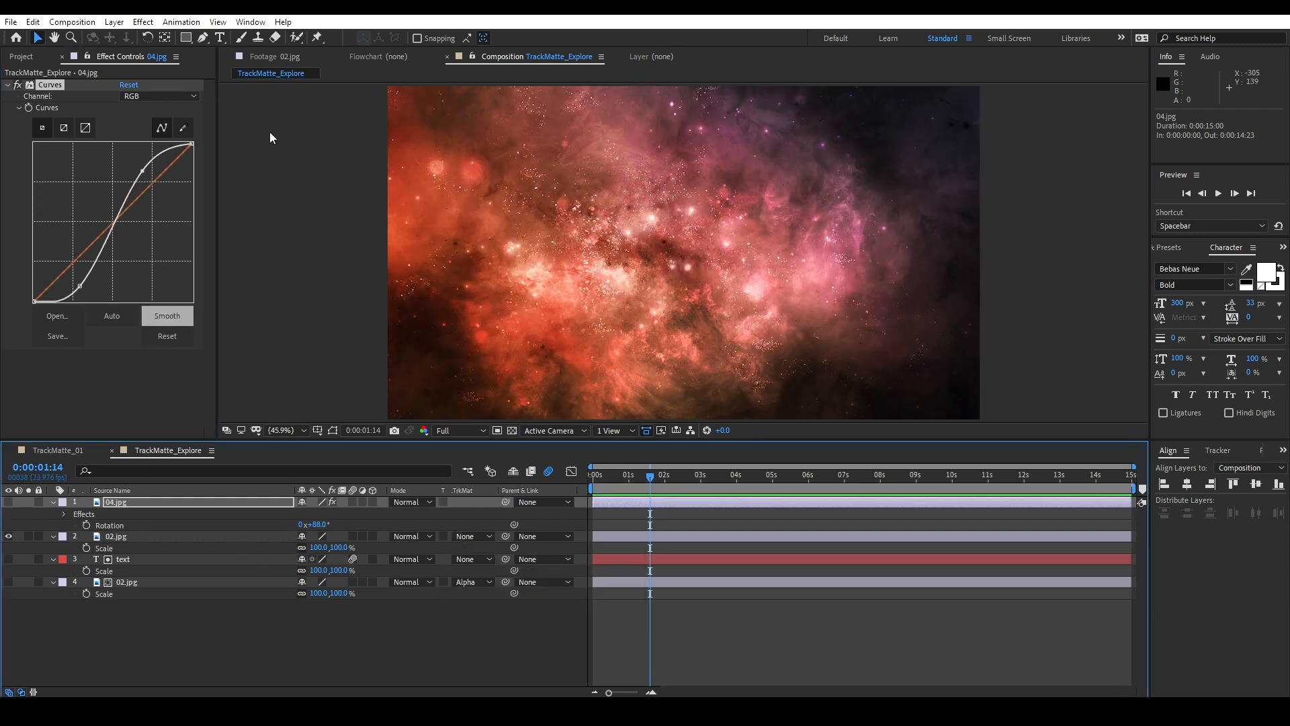
pyautogui.click(8, 502)
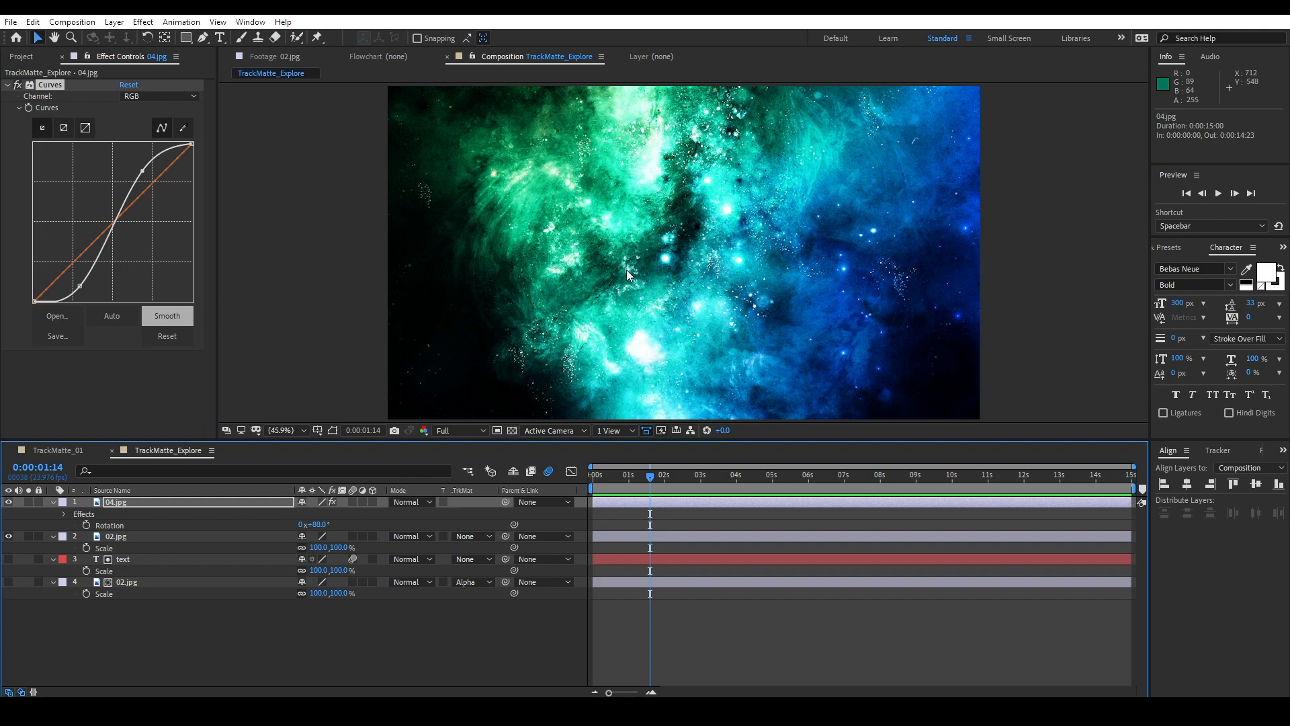
pyautogui.hotkey('ctrl', 'z')
pyautogui.hotkey('ctrl', 'z')
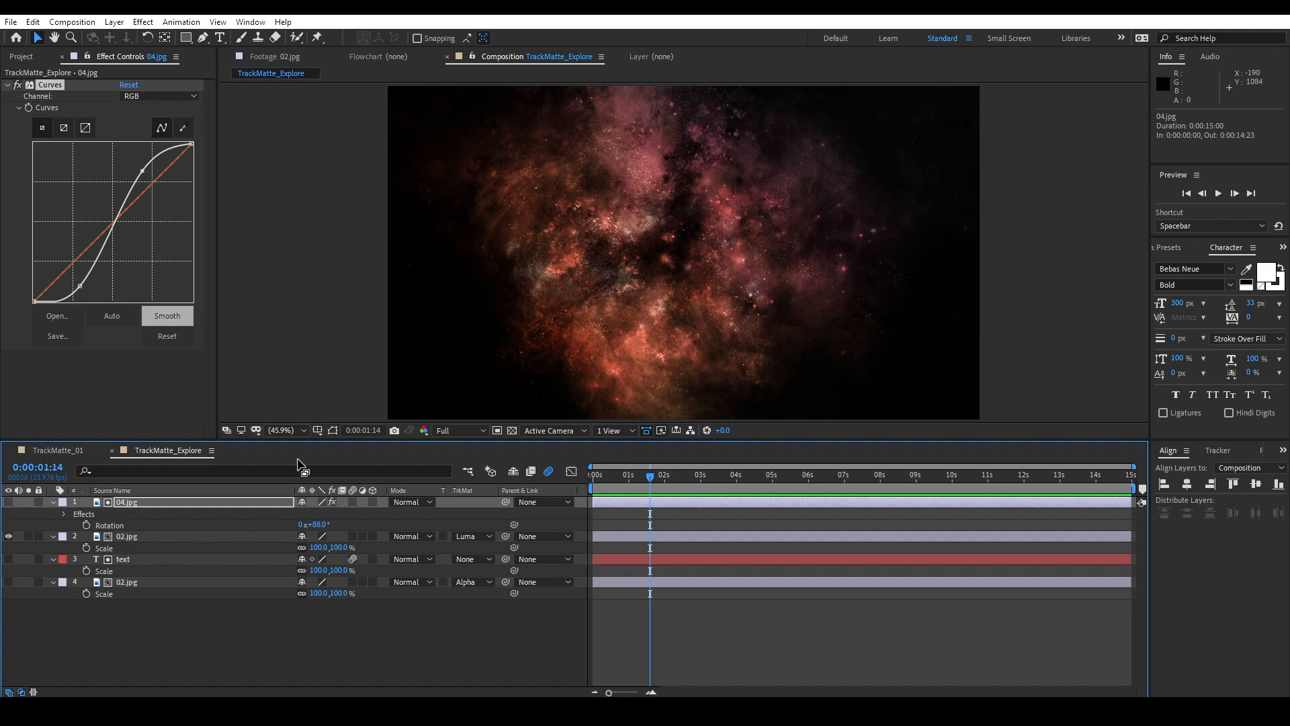
# Rotate 04.jpg to 87° and replace the upper 02.jpg's track matte with the Stencil Luma blending mode on 04.jpg
pyautogui.click(162, 503)
pyautogui.press('u')
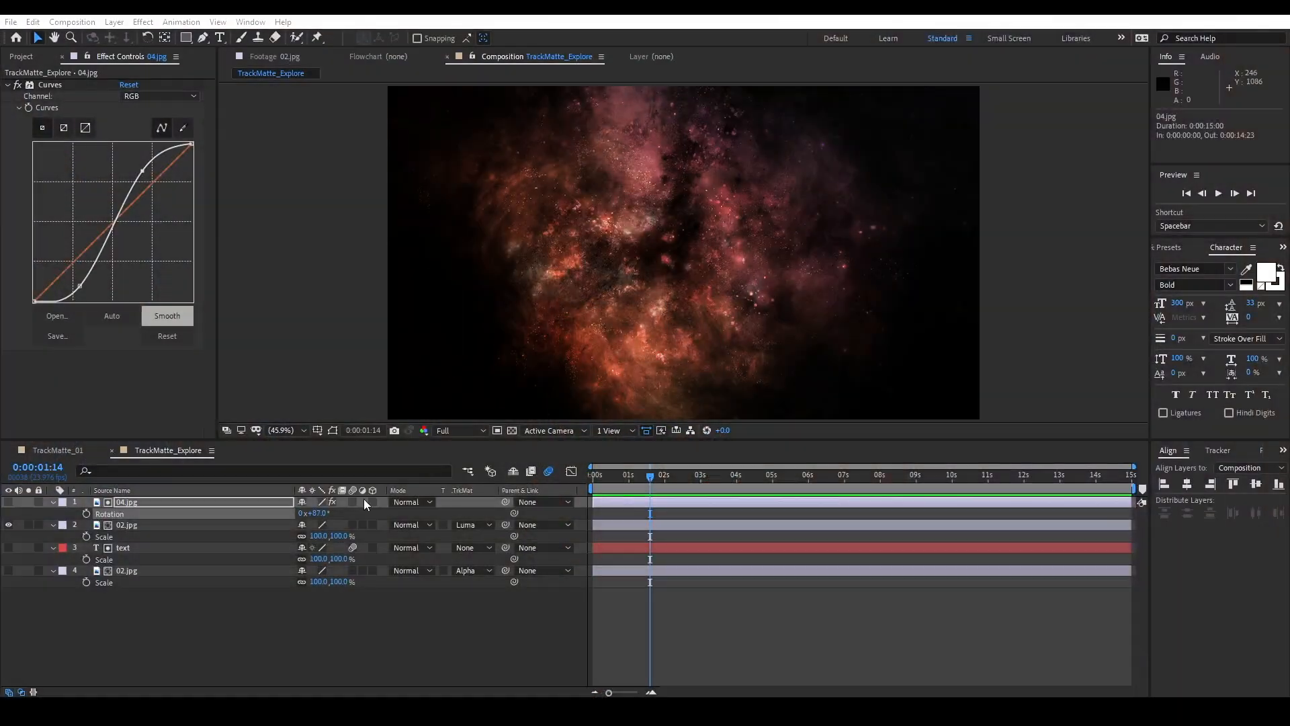
pyautogui.click(470, 525)
pyautogui.click(479, 538)
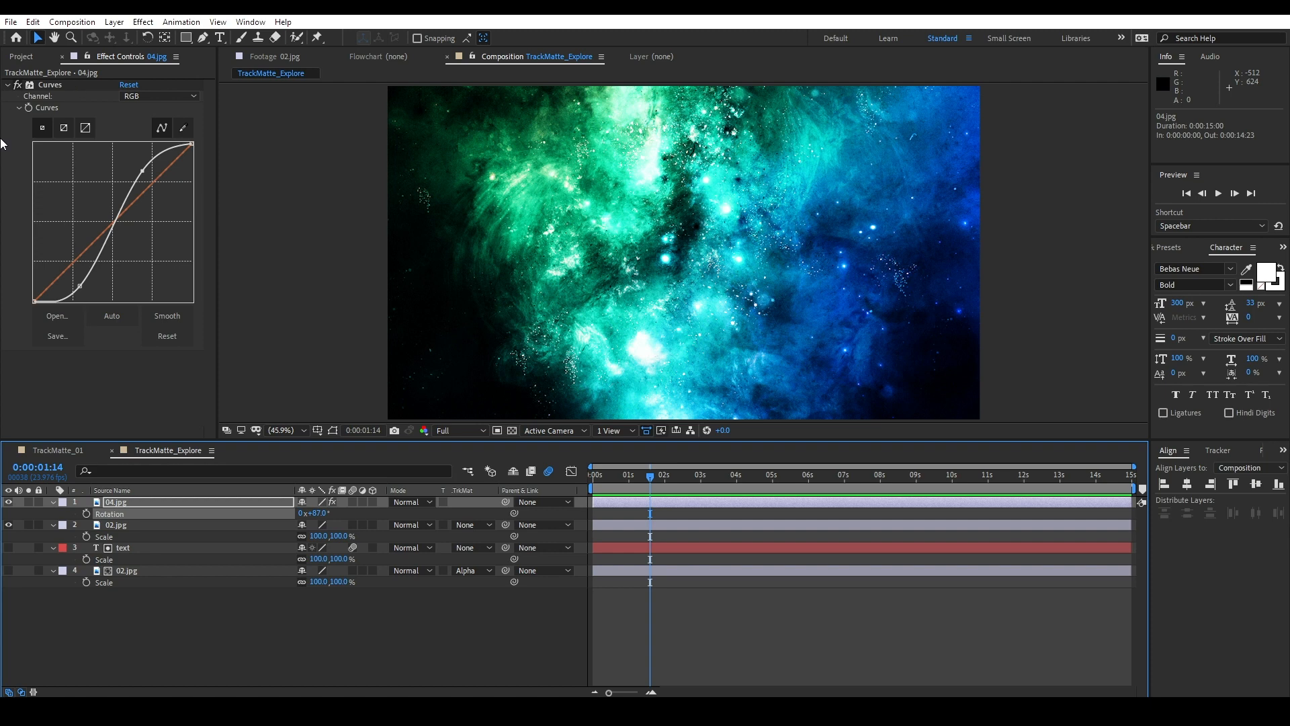
pyautogui.click(418, 505)
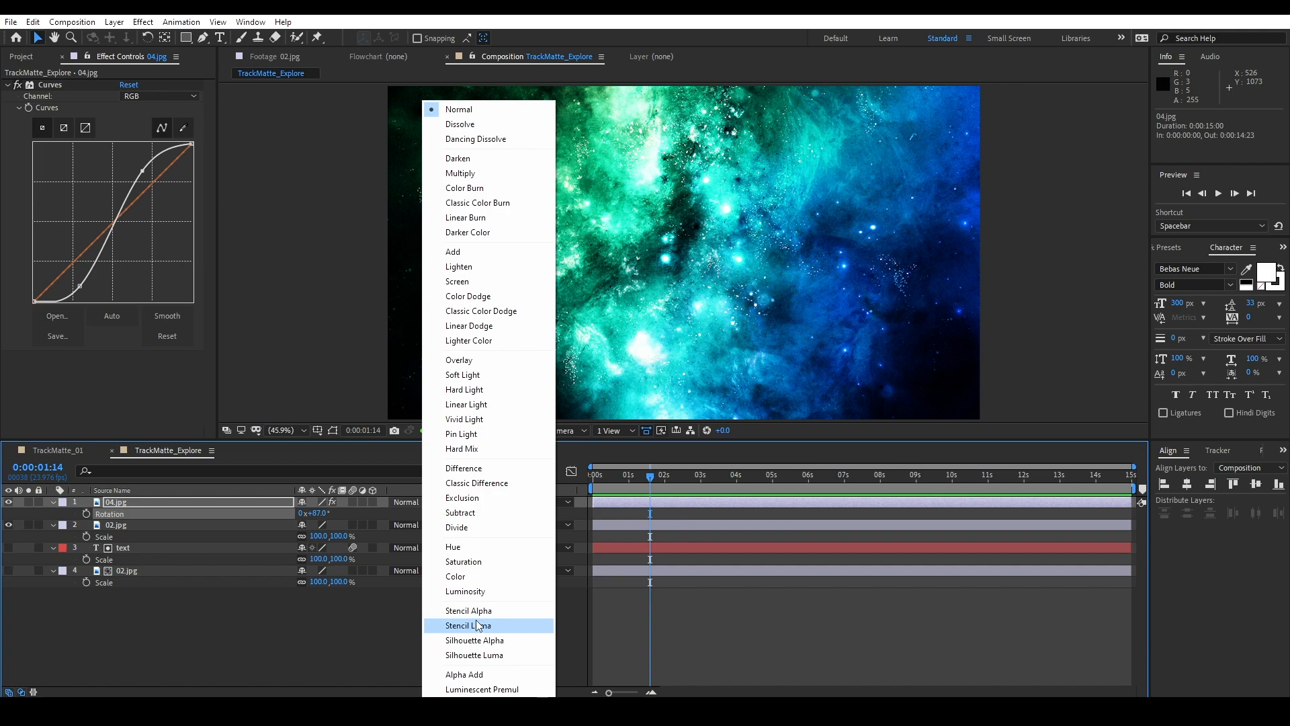
pyautogui.click(459, 626)
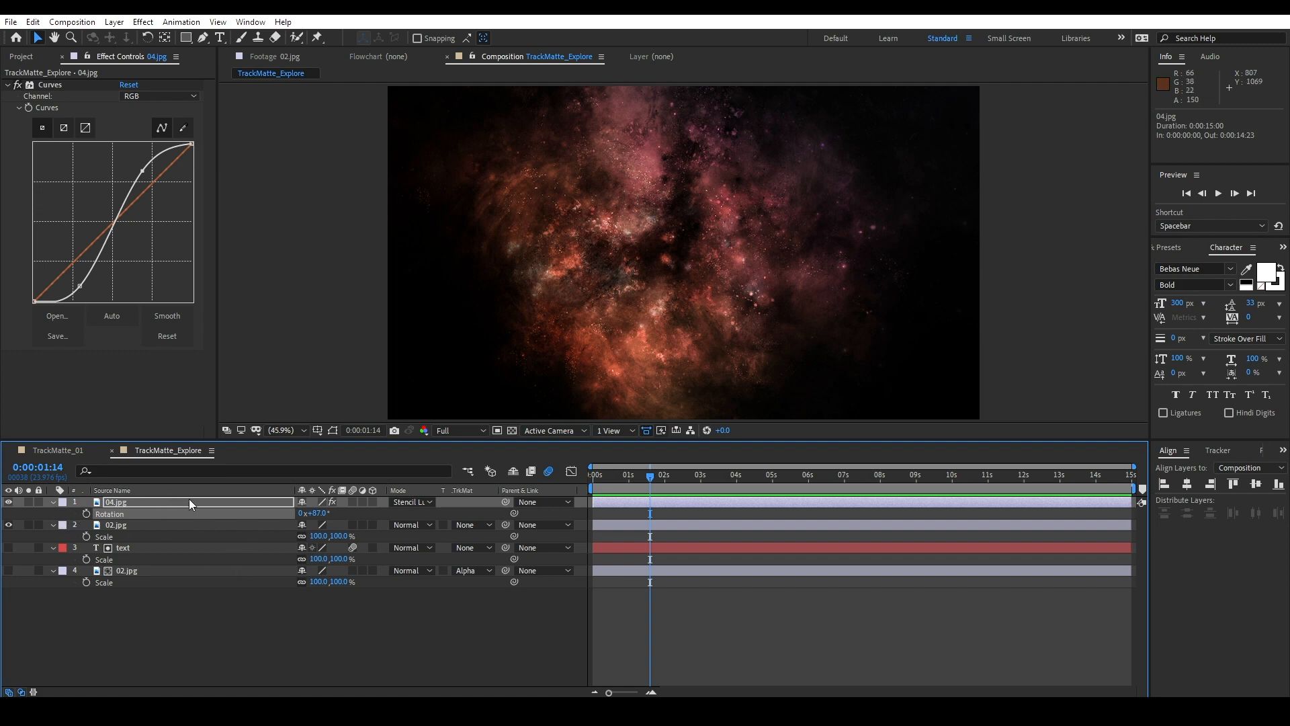
# Make the text layer visible and move it directly below the 04.jpg stencil layer
pyautogui.click(10, 549)
pyautogui.moveTo(127, 548); pyautogui.dragTo(164, 521)
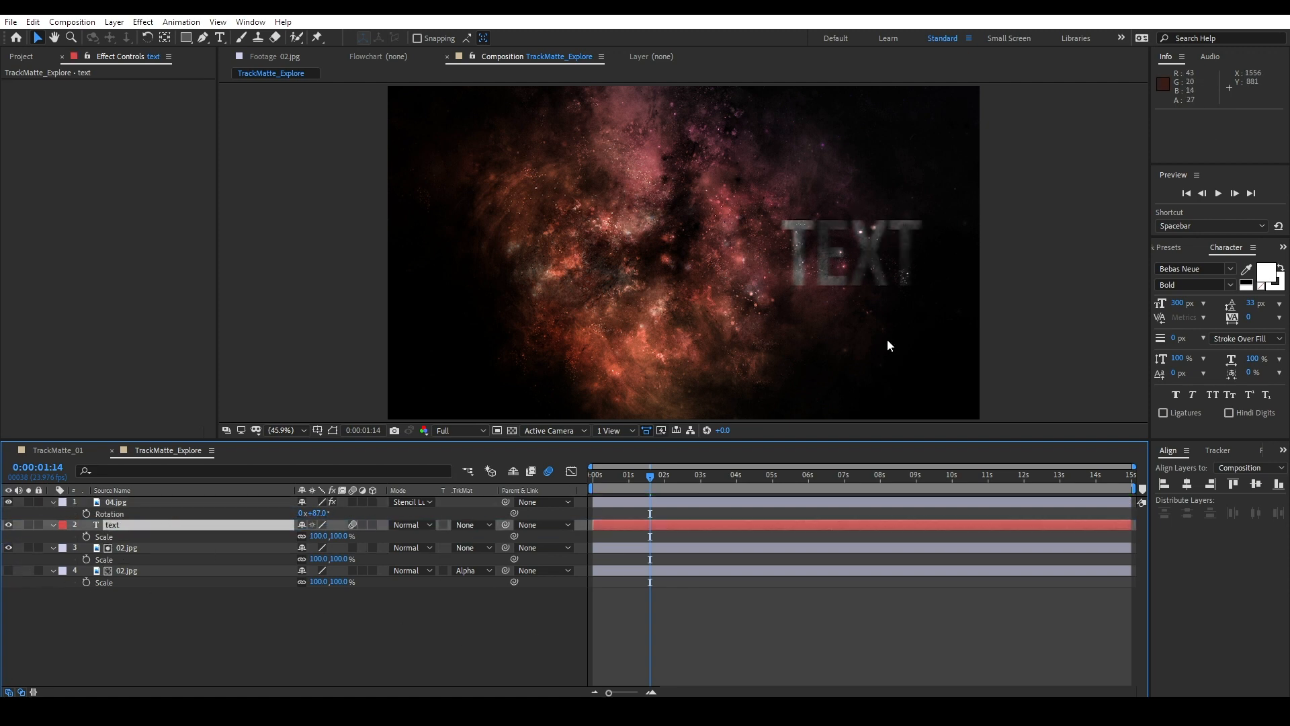
# Try moving the text layer to position 913.5, 645.7 at 0:00:01:14
pyautogui.press('s')
pyautogui.press('F2')
pyautogui.press('p')
pyautogui.moveTo(311, 536); pyautogui.dragTo(11, 615)
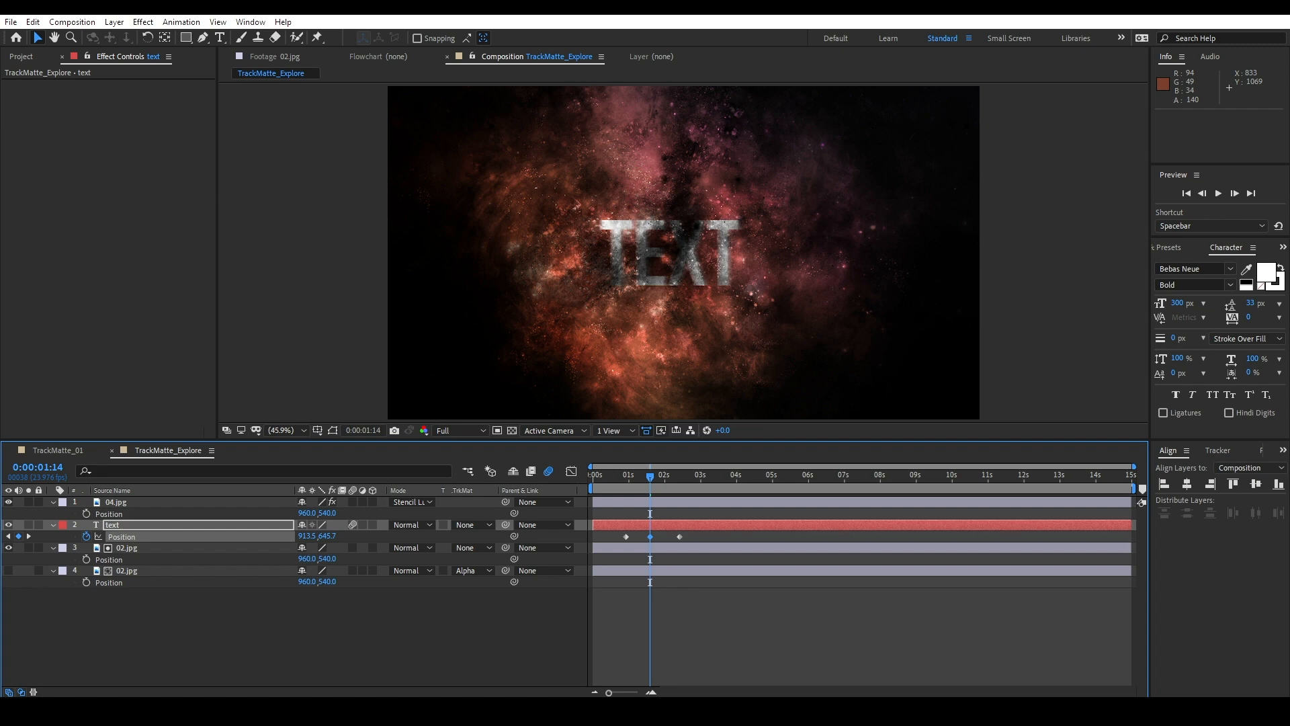
pyautogui.click(126, 525)
pyautogui.moveTo(98, 523)
pyautogui.mouseDown()
pyautogui.moveTo(154, 501)
pyautogui.moveTo(120, 523)
pyautogui.moveTo(118, 511)
pyautogui.moveTo(115, 535)
pyautogui.mouseUp()
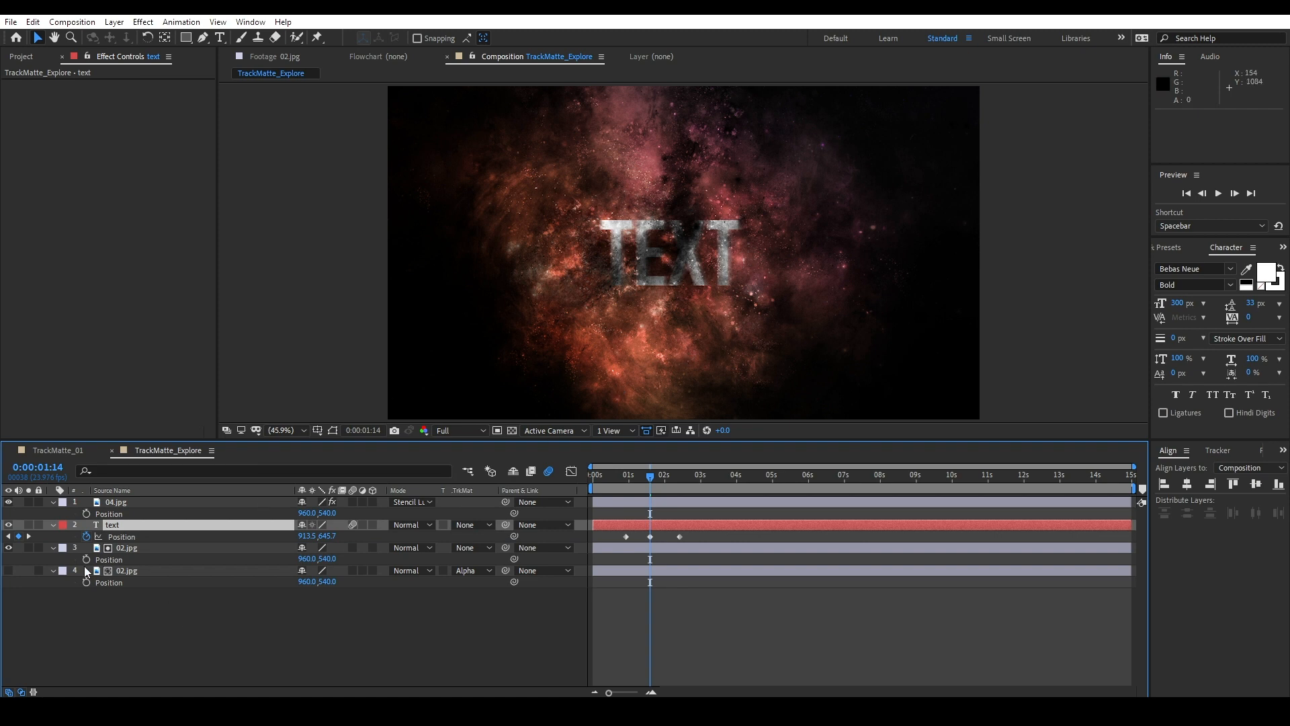
# Hide the visible 02.jpg layer and examine the stencilled text animation back to 0:00:00:13
pyautogui.click(9, 548)
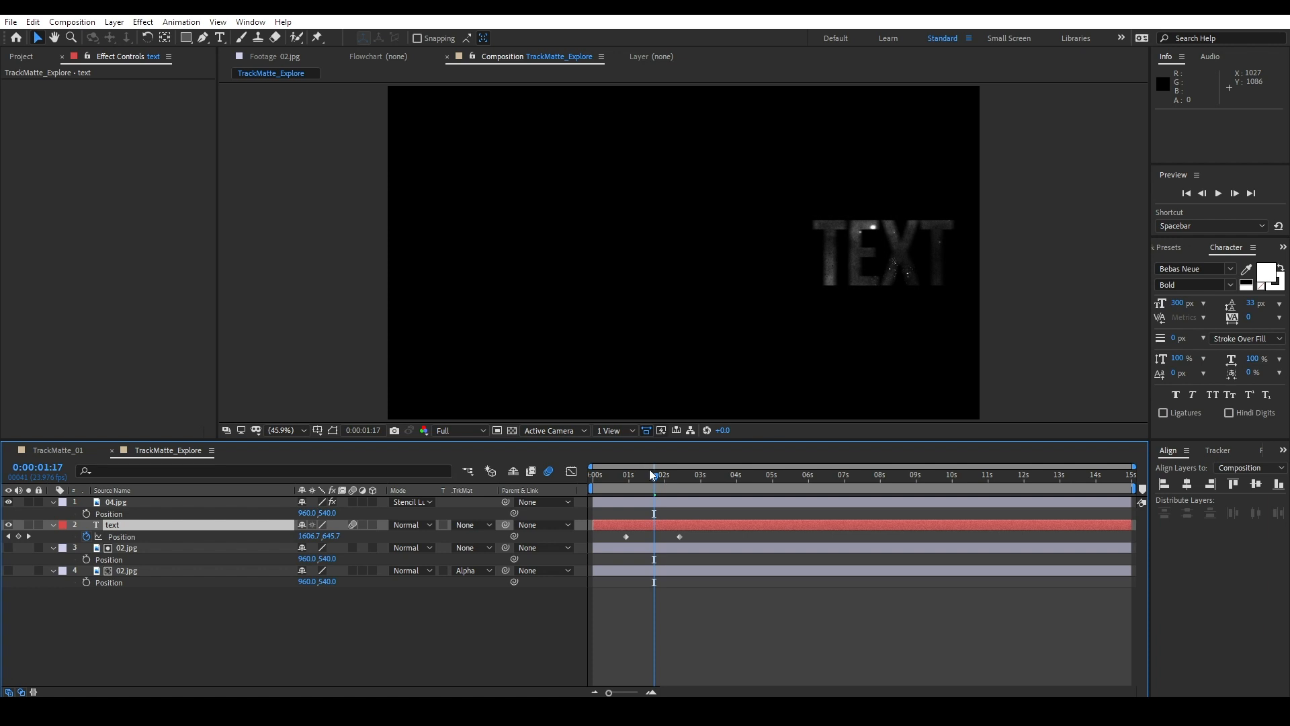
pyautogui.moveTo(652, 475); pyautogui.dragTo(613, 476)
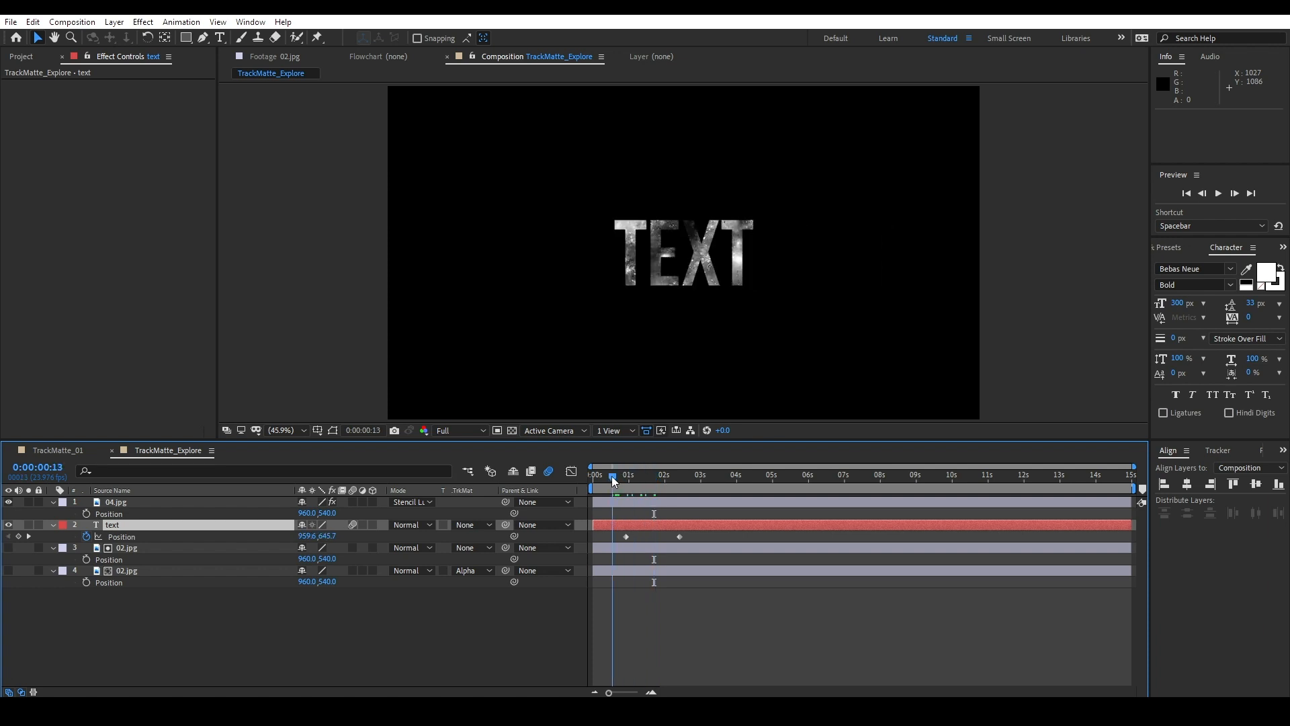